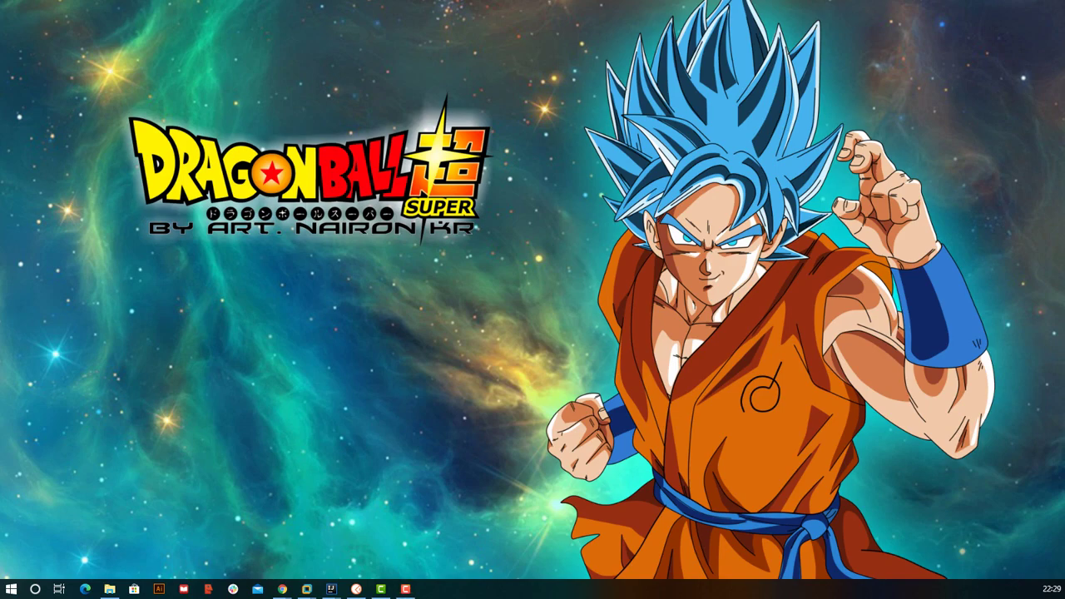
# - Switch to Chrome and reselect the 'camunda modeller' search query
pyautogui.hotkey('alt', 'Tab')
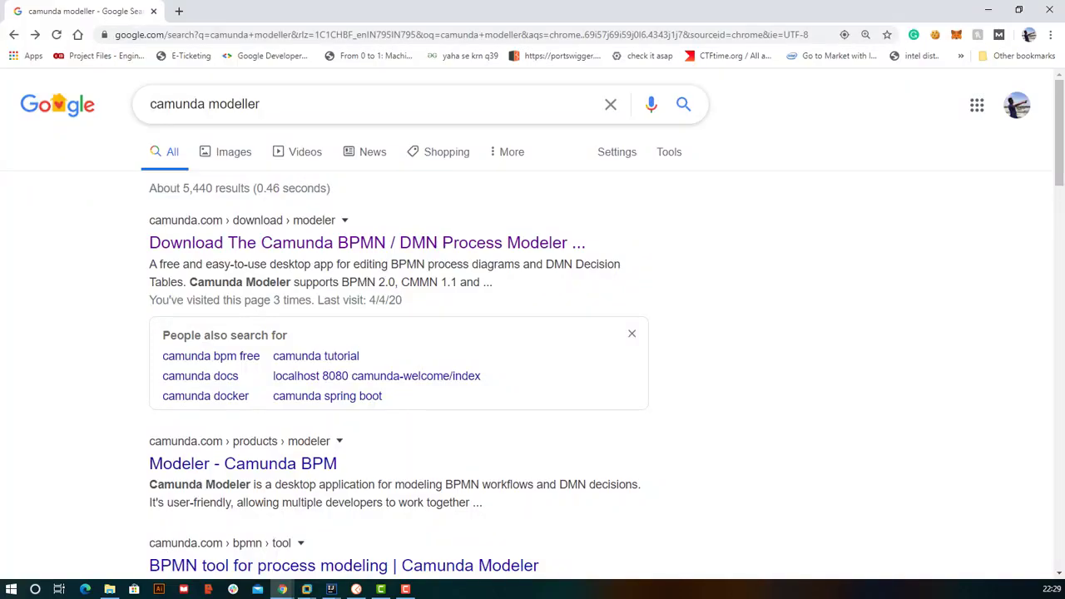
pyautogui.click(261, 105)
pyautogui.press('Escape')
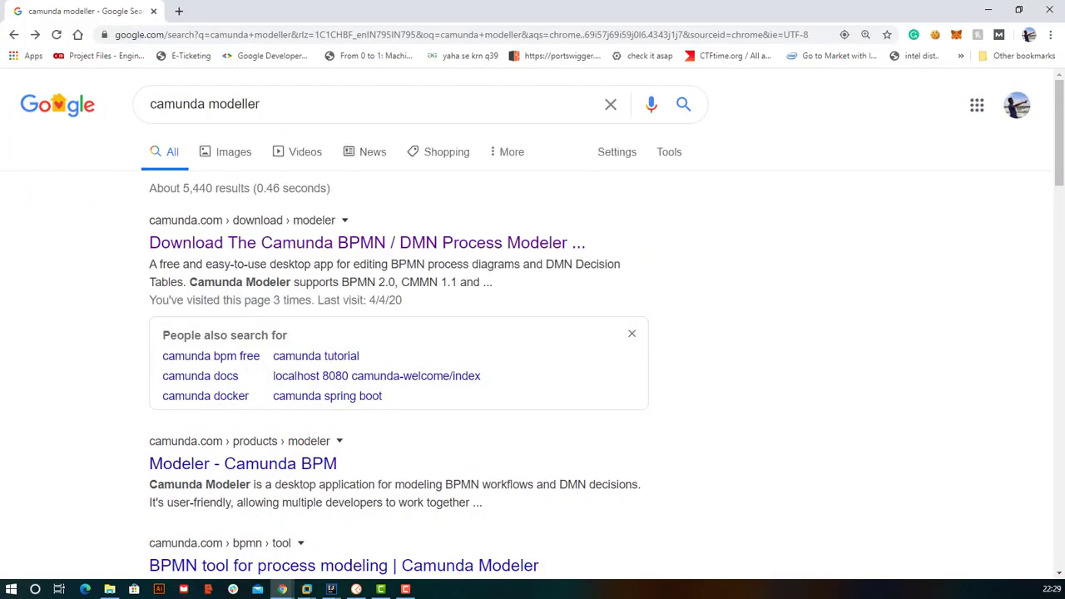
pyautogui.tripleClick(328, 104)
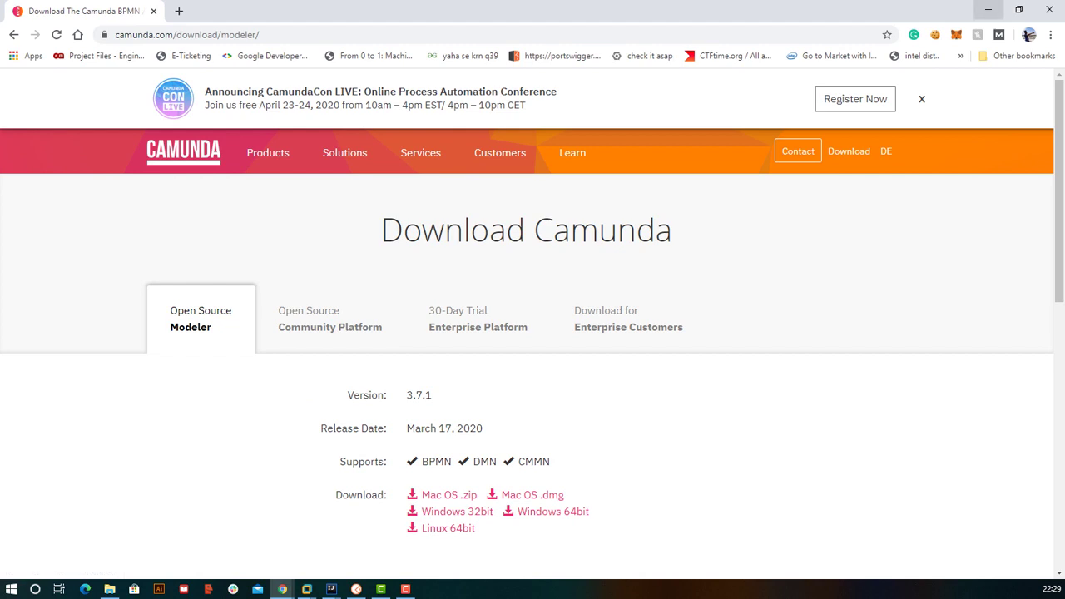
# - Run Camunda Modeler.exe from the Downloads camunda-modeler-3.6.0-win-x64 folder in File Explorer
pyautogui.click(988, 10)
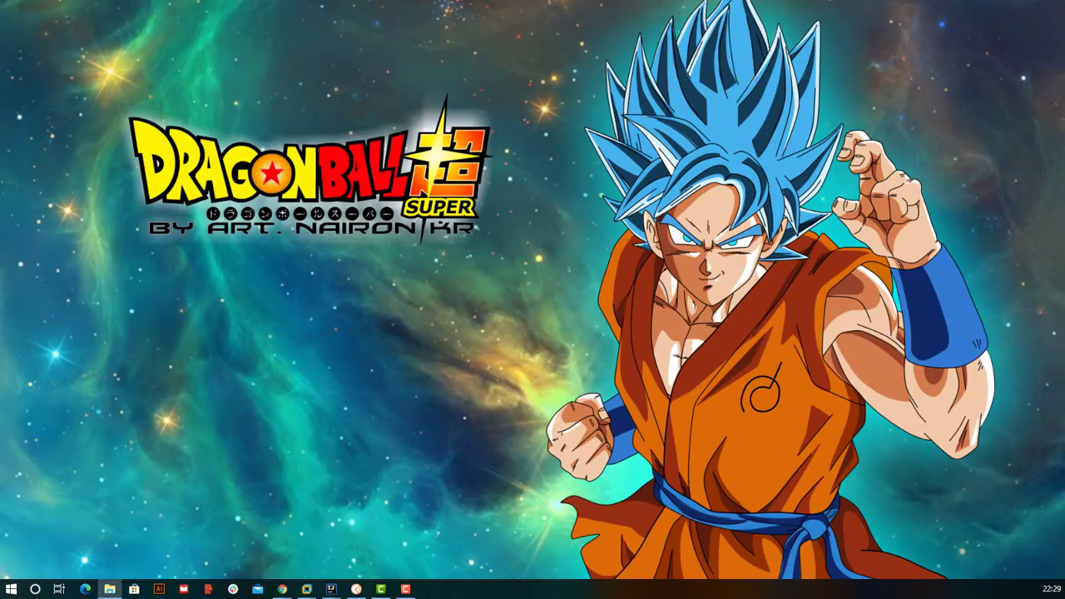
pyautogui.click(109, 588)
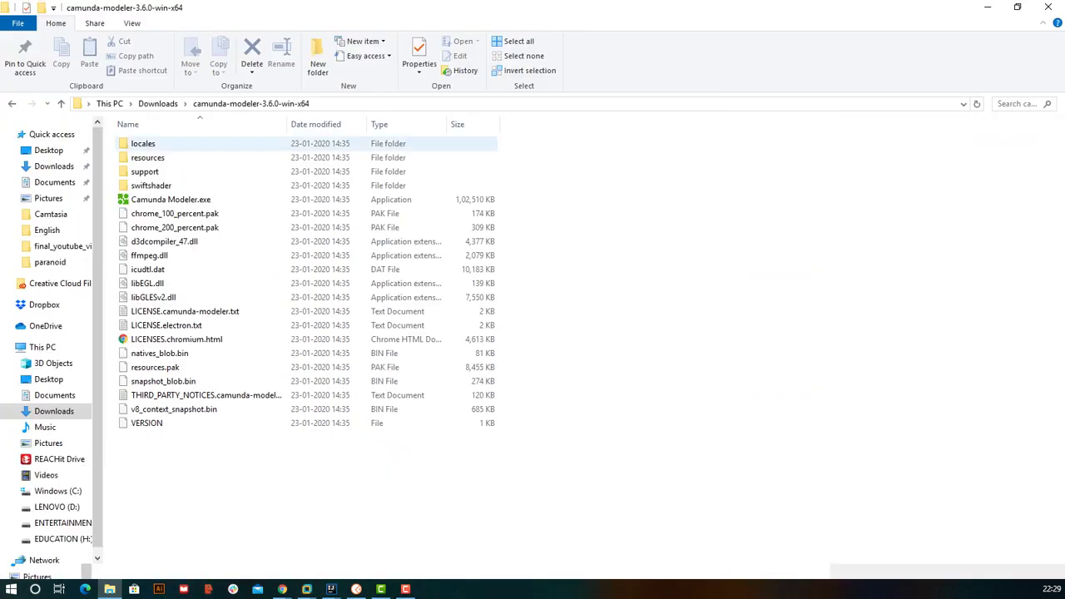
pyautogui.click(171, 199)
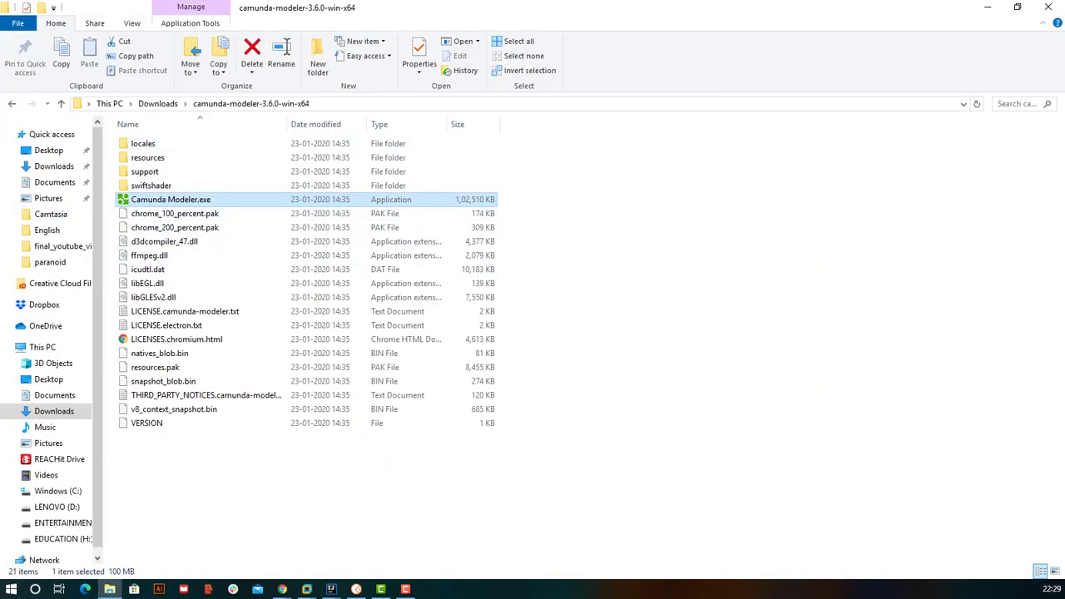
pyautogui.click(988, 6)
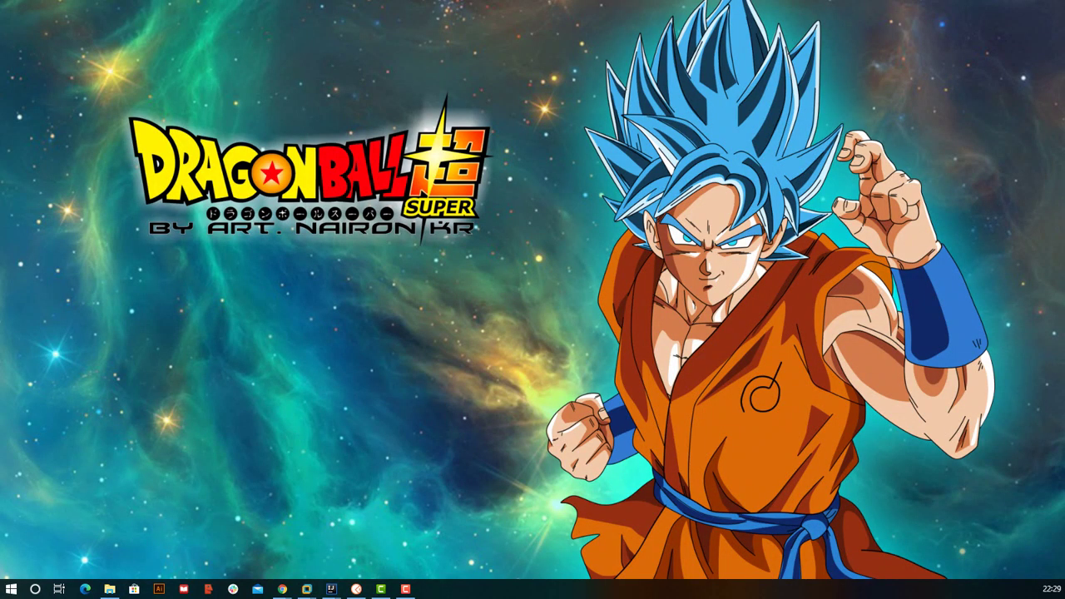
pyautogui.hotkey('alt', 'Tab')
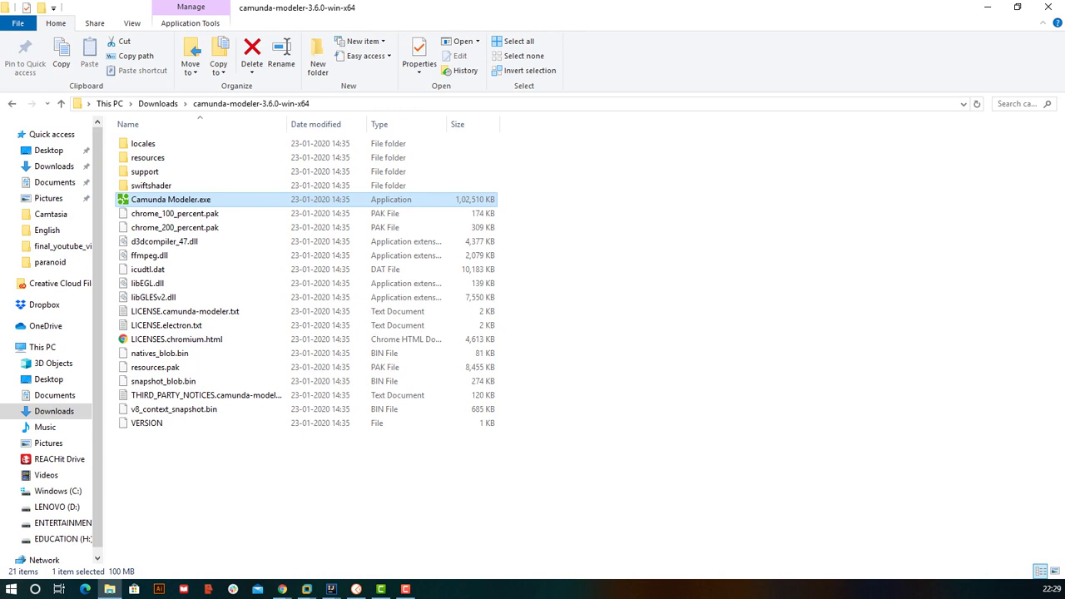
pyautogui.press('Return')
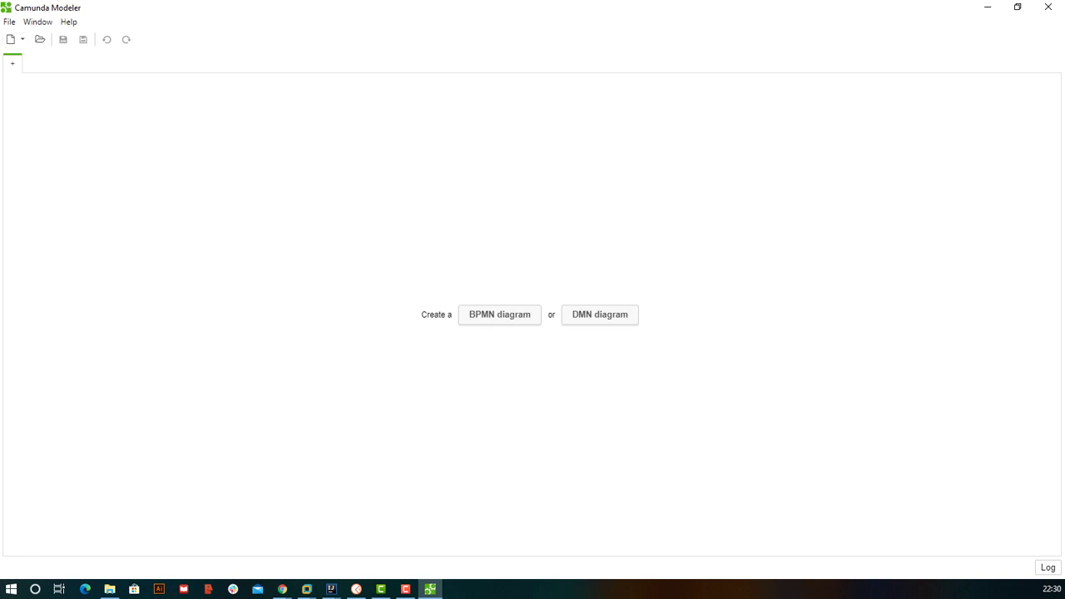
# - Create a new DMN Table from File > New File, opening diagram_1.dmn with Decision 1
pyautogui.click(9, 22)
pyautogui.moveTo(33, 39)
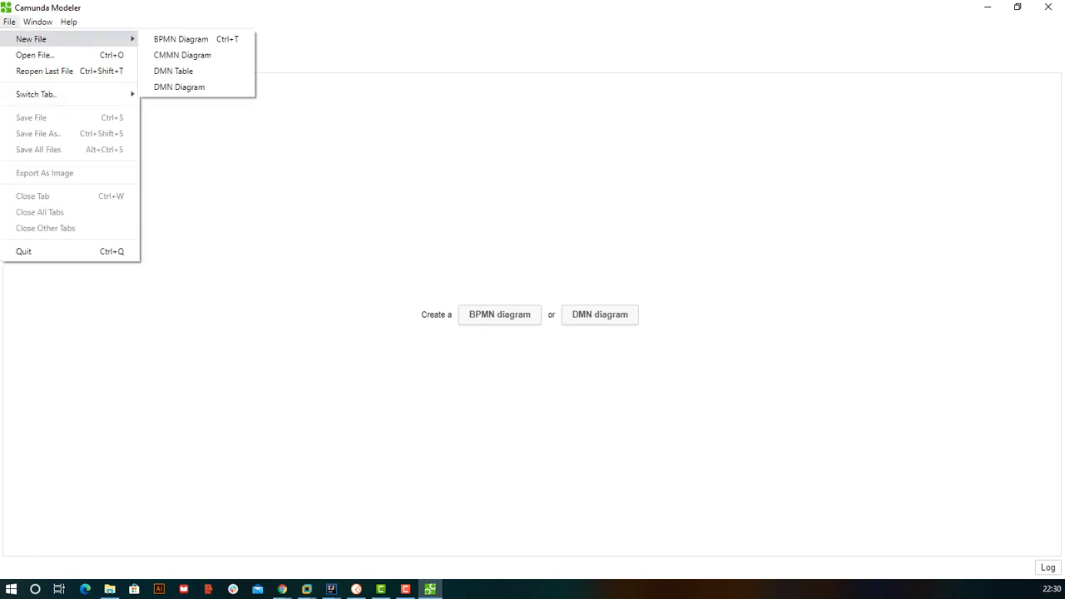
pyautogui.click(173, 70)
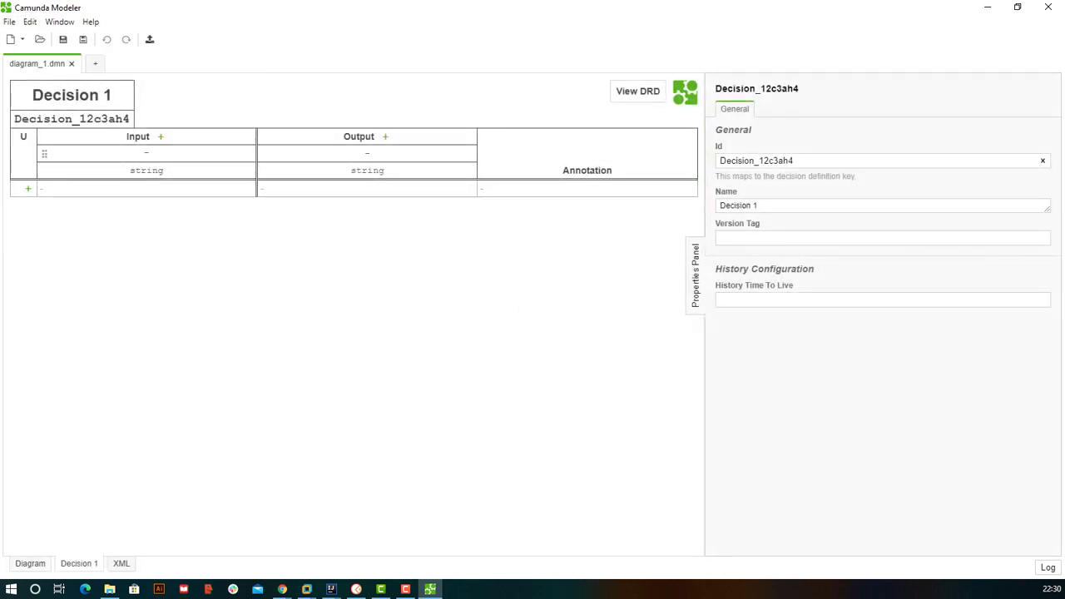
pyautogui.press('F10')
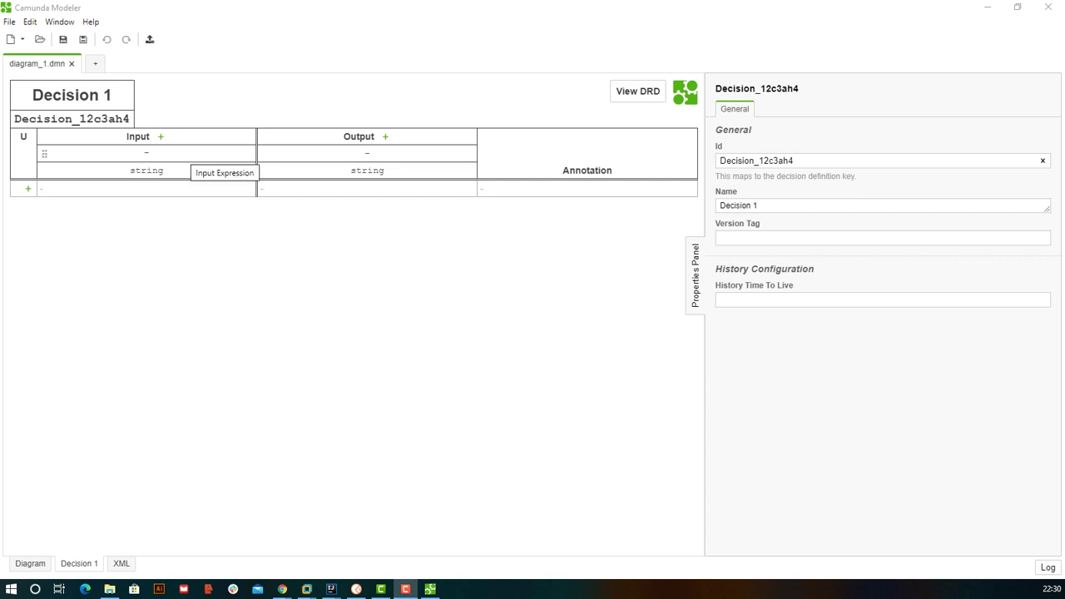
# - Give the input column the label 'user input' and the input variable input1
pyautogui.click(187, 154)
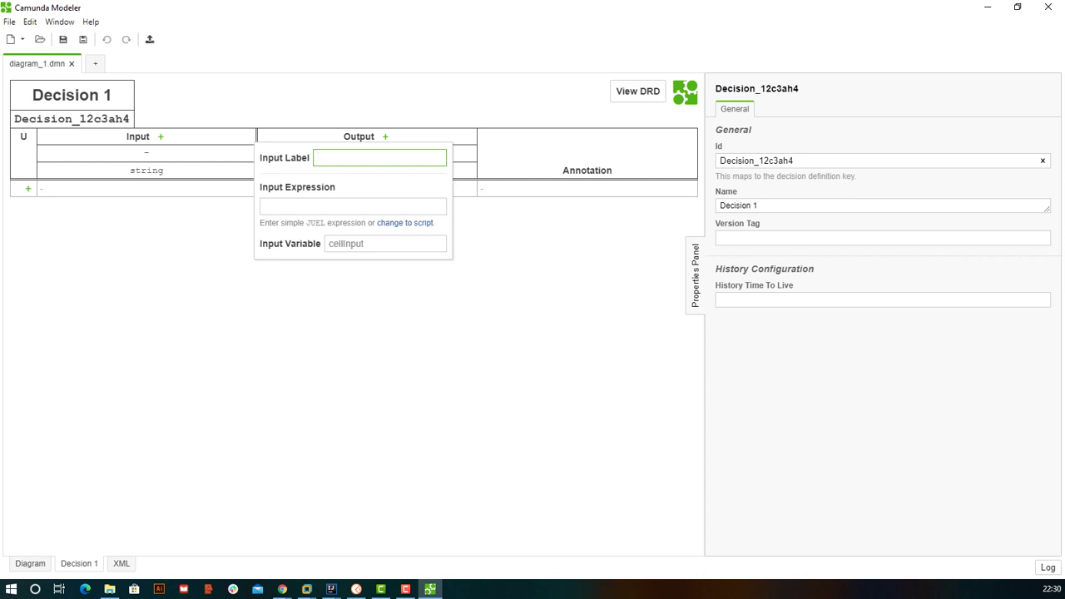
pyautogui.write('user input')
pyautogui.click(330, 244)
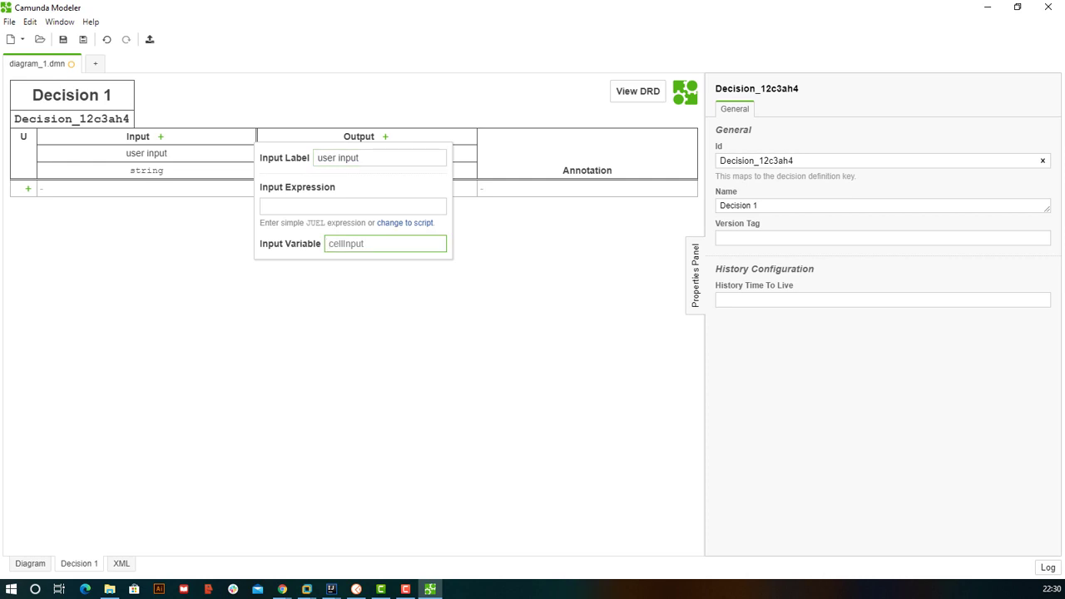
pyautogui.write('user')
pyautogui.press('BackSpace')
pyautogui.press('BackSpace')
pyautogui.press('BackSpace')
pyautogui.press('BackSpace')
pyautogui.write('input1')
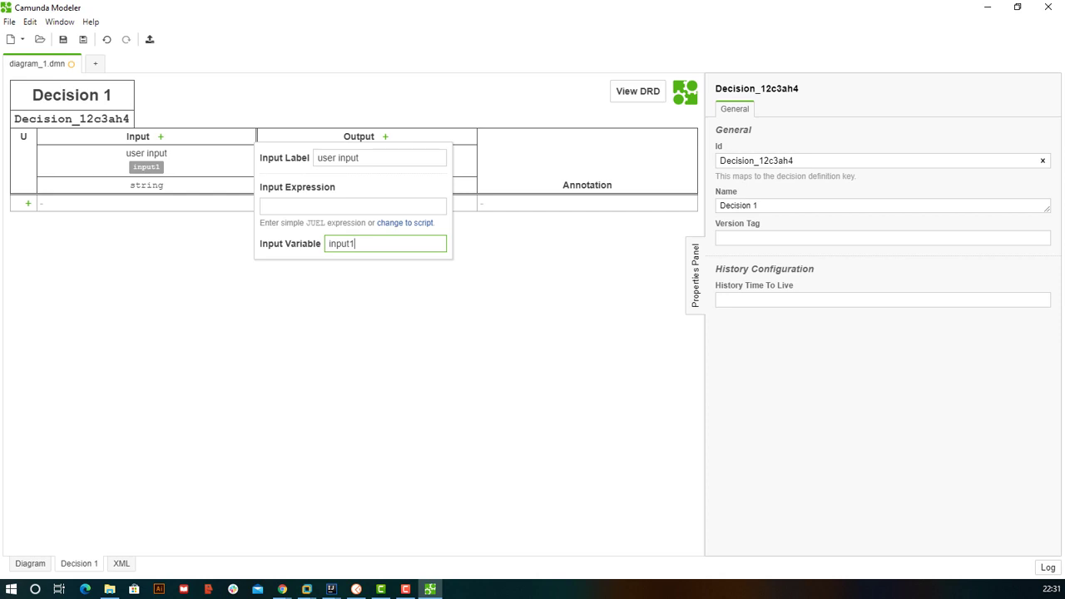
pyautogui.hotkey('shift', 'Left')
pyautogui.hotkey('shift', 'Left')
pyautogui.hotkey('shift', 'Left')
pyautogui.hotkey('shift', 'Left')
pyautogui.hotkey('shift', 'Left')
pyautogui.hotkey('shift', 'Left')
pyautogui.press('Right')
# - Confirm the input column settings and set its data type to integer
pyautogui.press('Return')
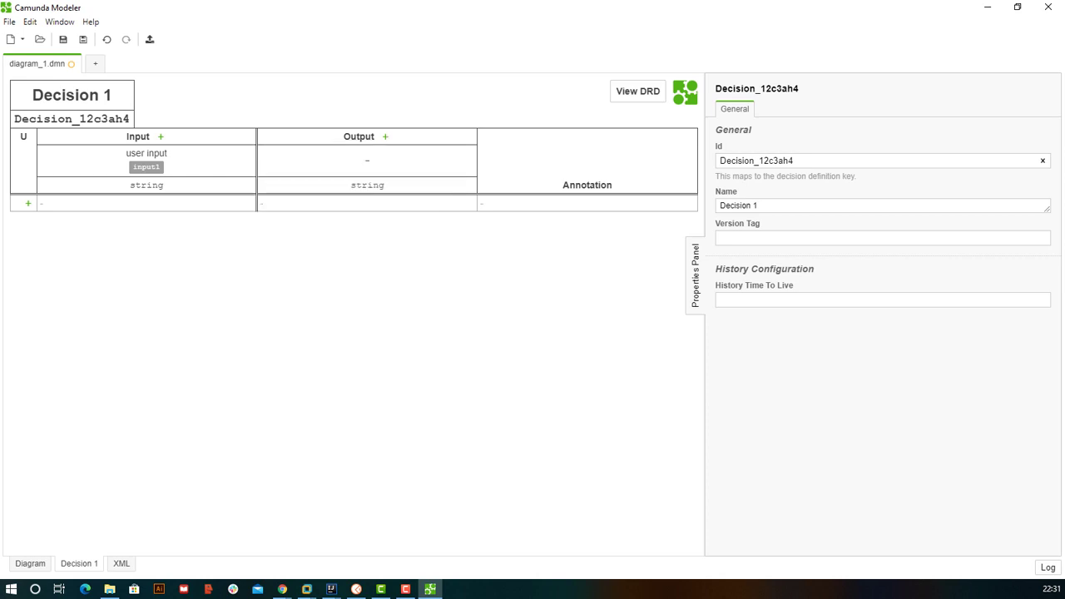
pyautogui.click(171, 186)
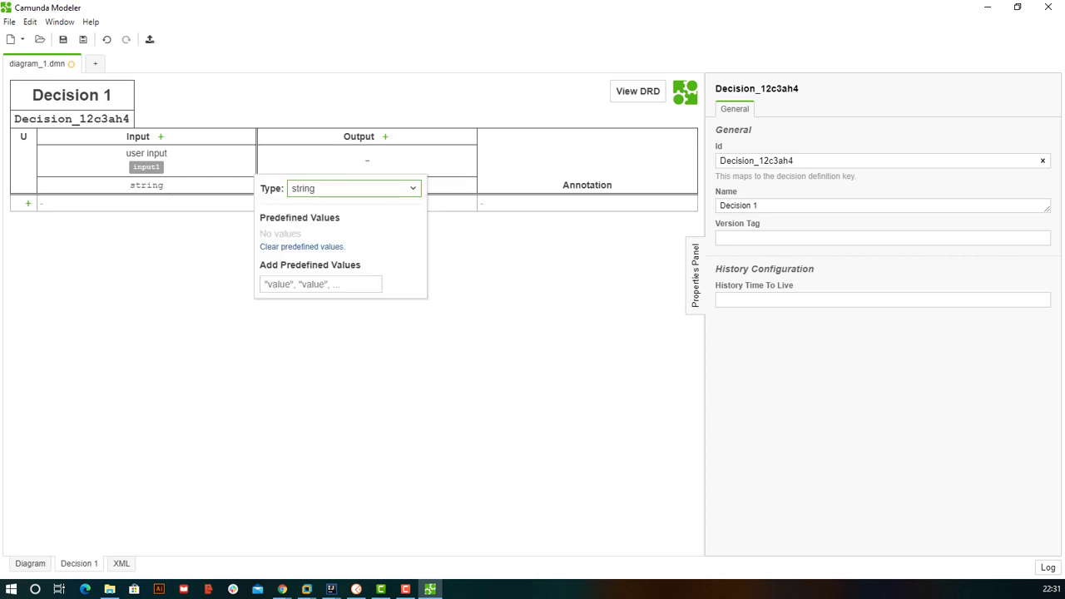
pyautogui.press('Down')
pyautogui.press('Down')
pyautogui.press('Down')
pyautogui.press('Down')
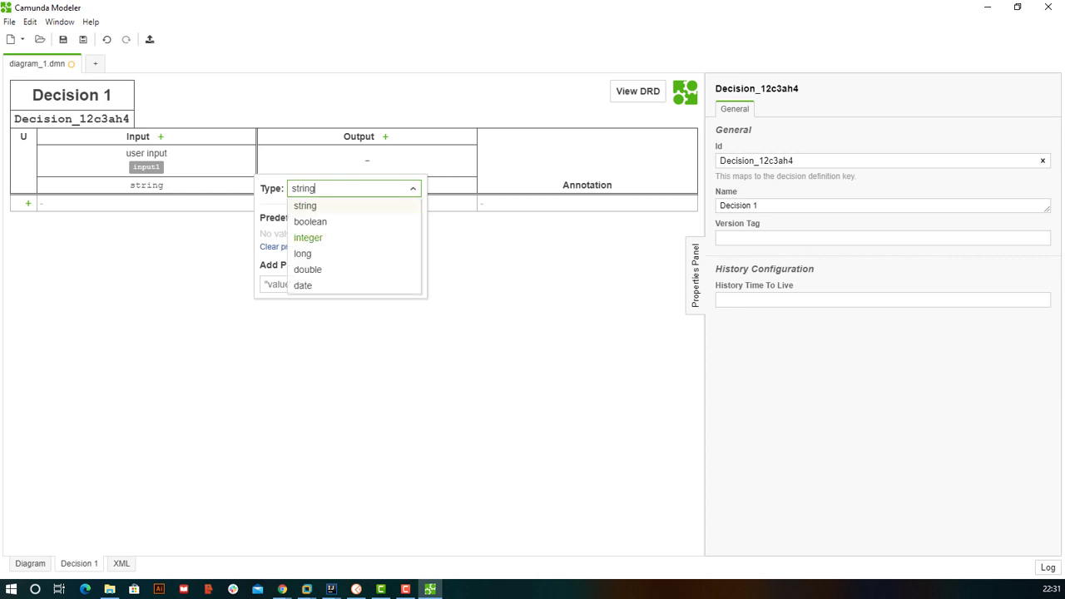
pyautogui.press('Return')
# - Add rule 1 with an input condition of Equals 0
pyautogui.click(27, 203)
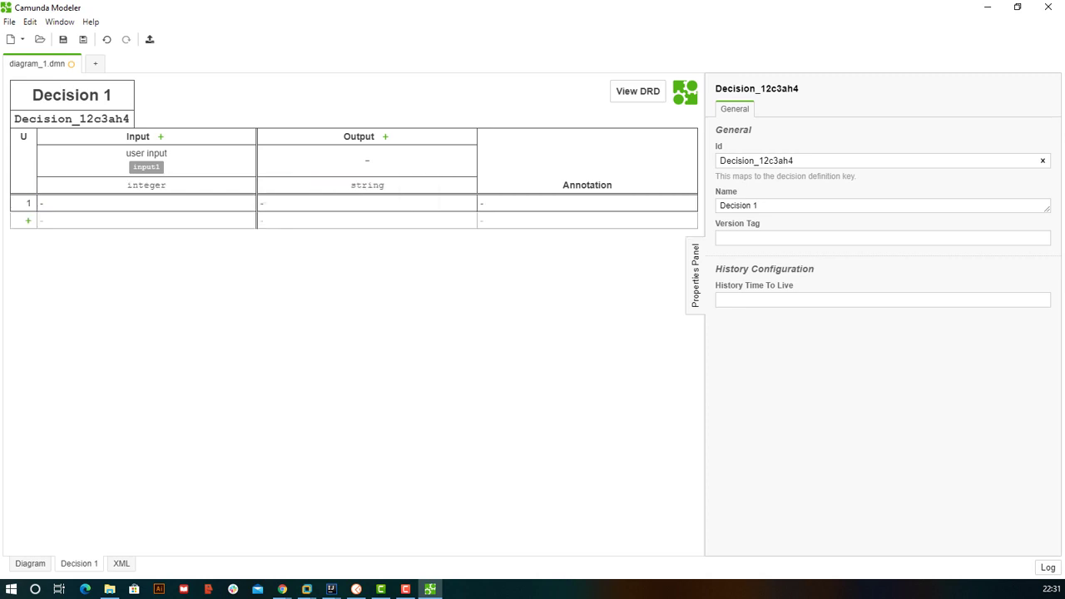
pyautogui.click(146, 203)
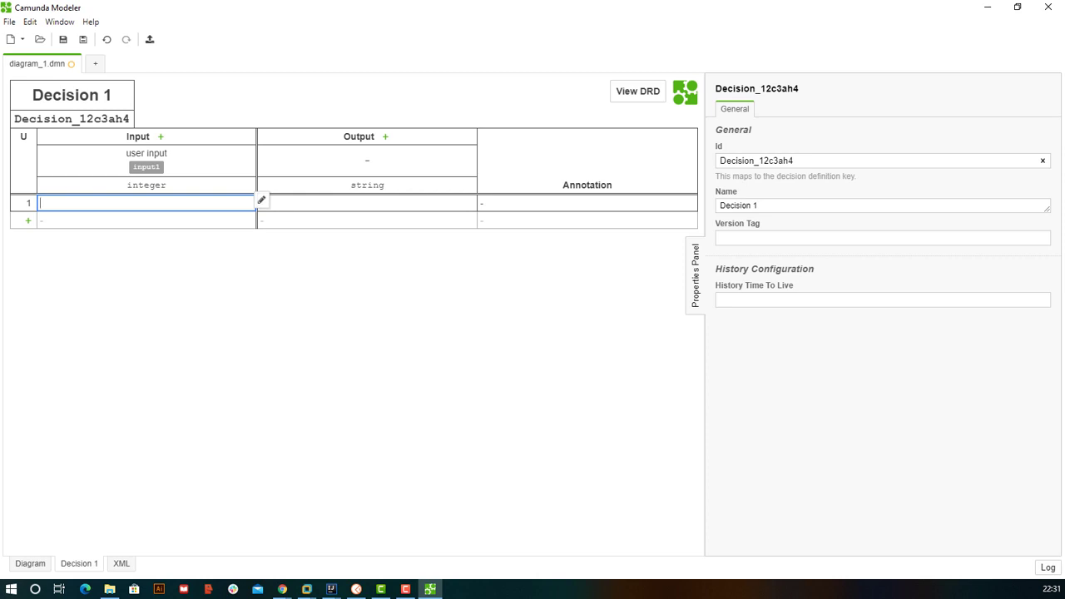
pyautogui.click(262, 200)
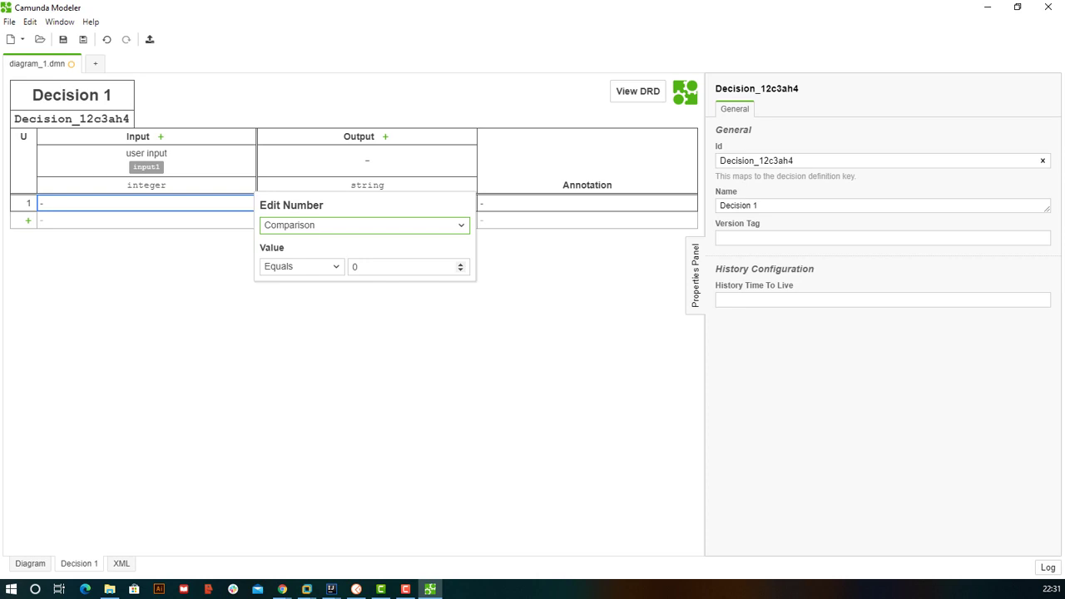
pyautogui.click(358, 266)
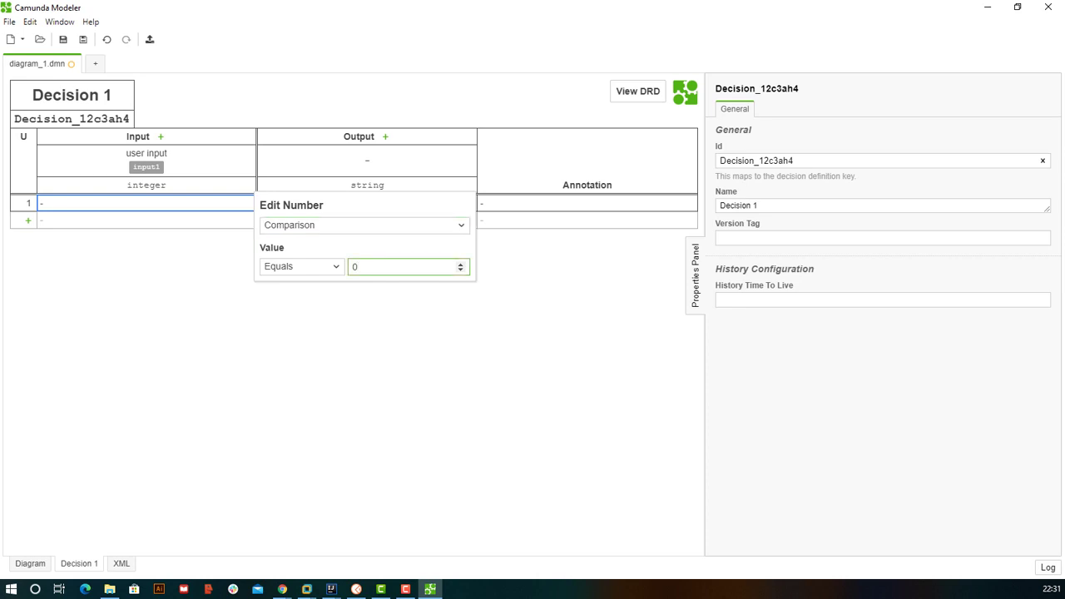
pyautogui.press('Escape')
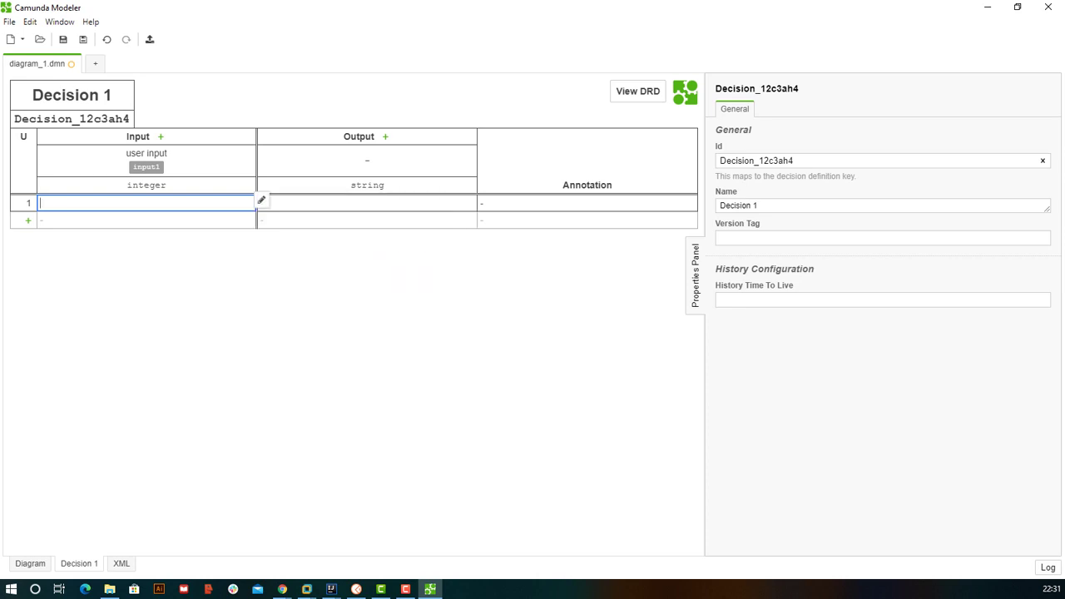
pyautogui.click(262, 200)
pyautogui.click(301, 267)
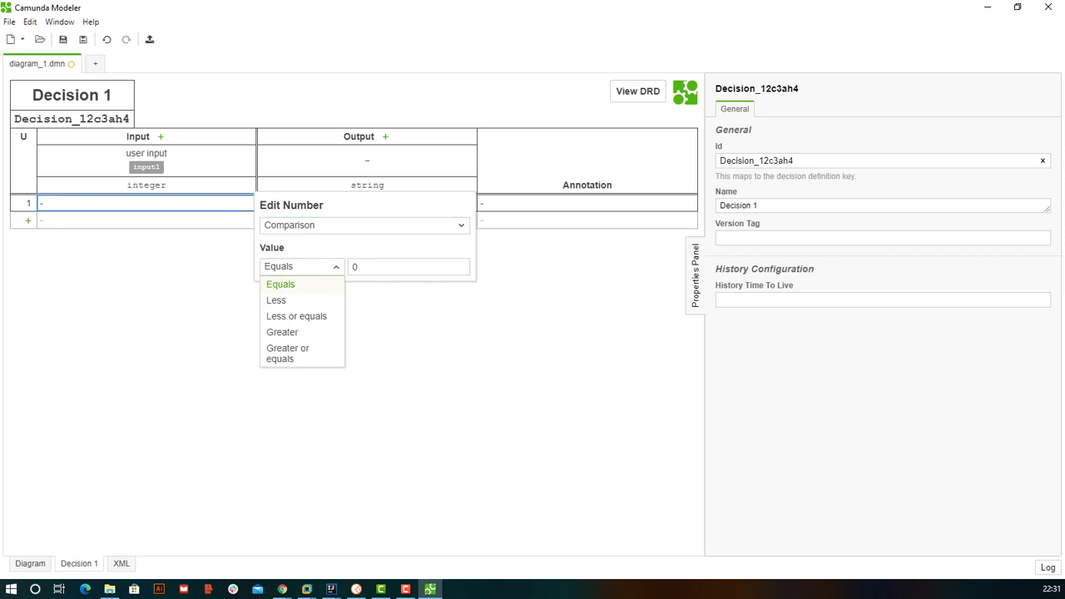
pyautogui.click(275, 284)
pyautogui.click(358, 266)
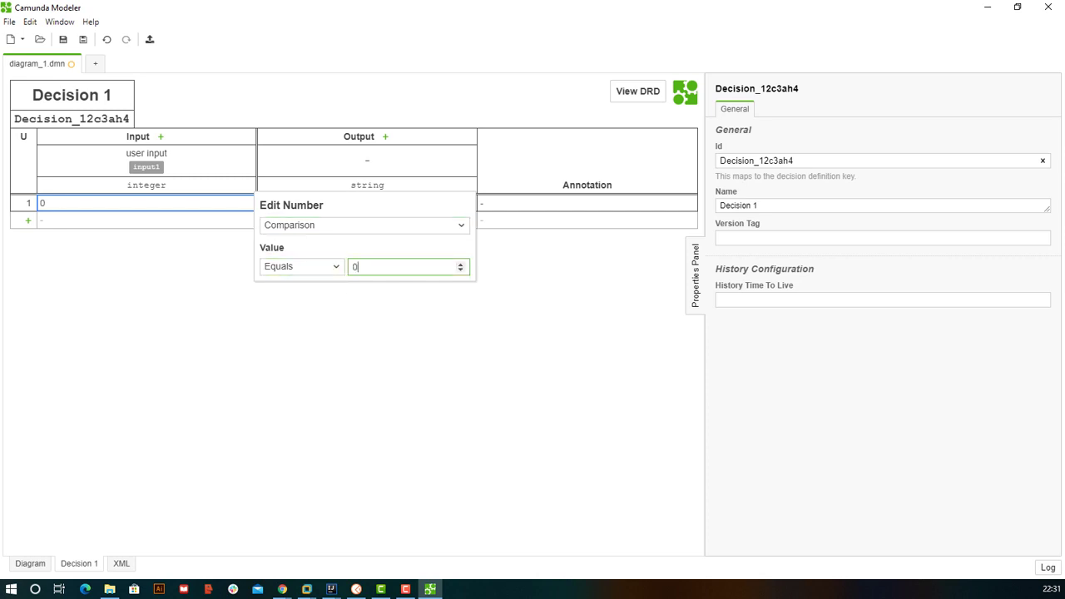
pyautogui.press('Return')
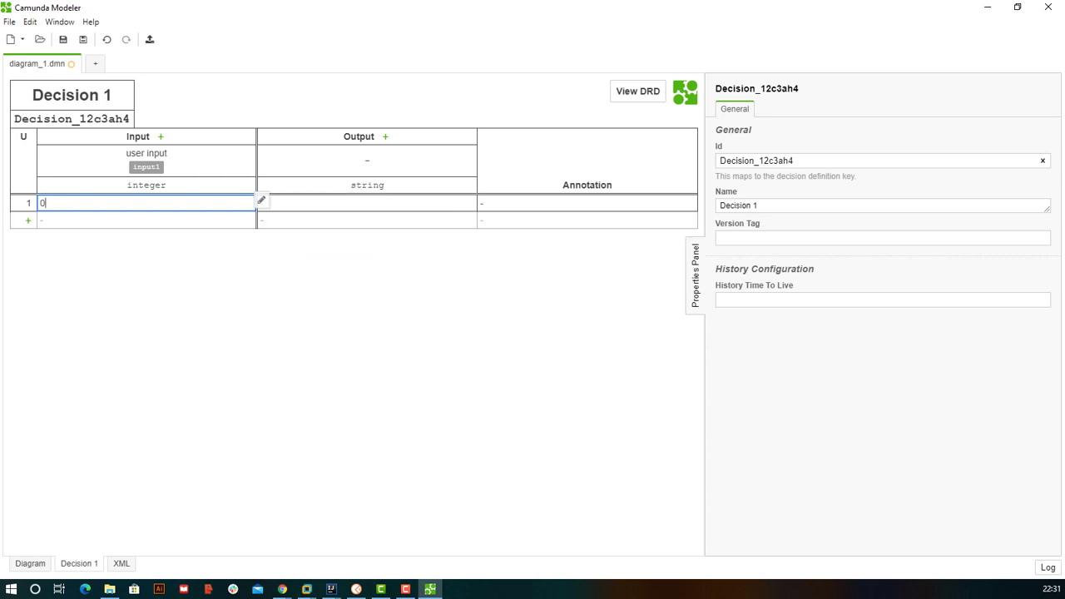
# - Try Less or equals on rule 1's condition, then revert it to Equals 0
pyautogui.click(262, 199)
pyautogui.click(300, 266)
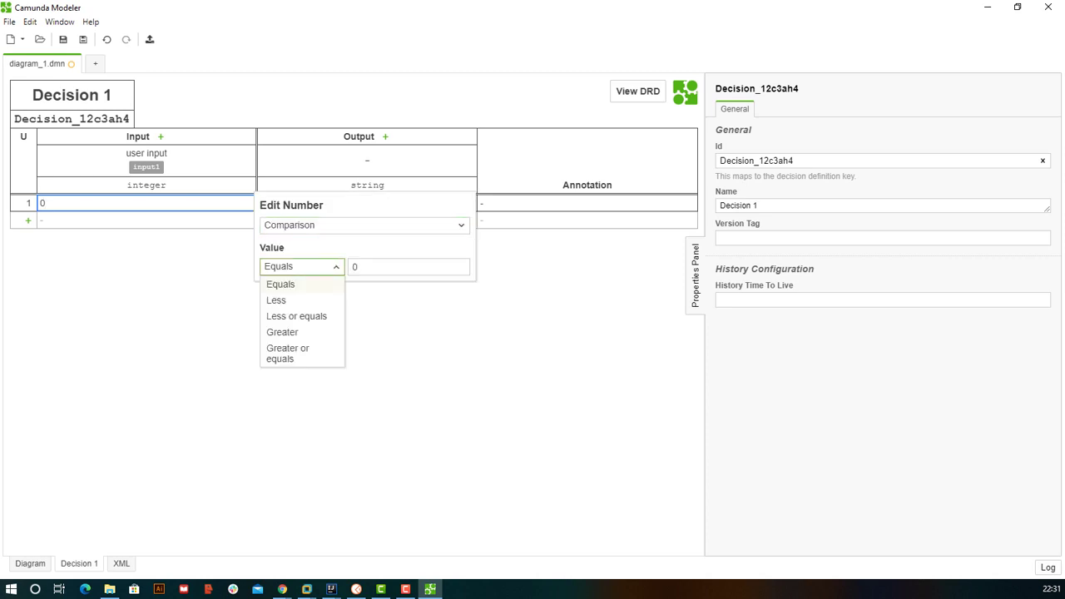
pyautogui.click(283, 317)
pyautogui.click(301, 266)
pyautogui.click(278, 284)
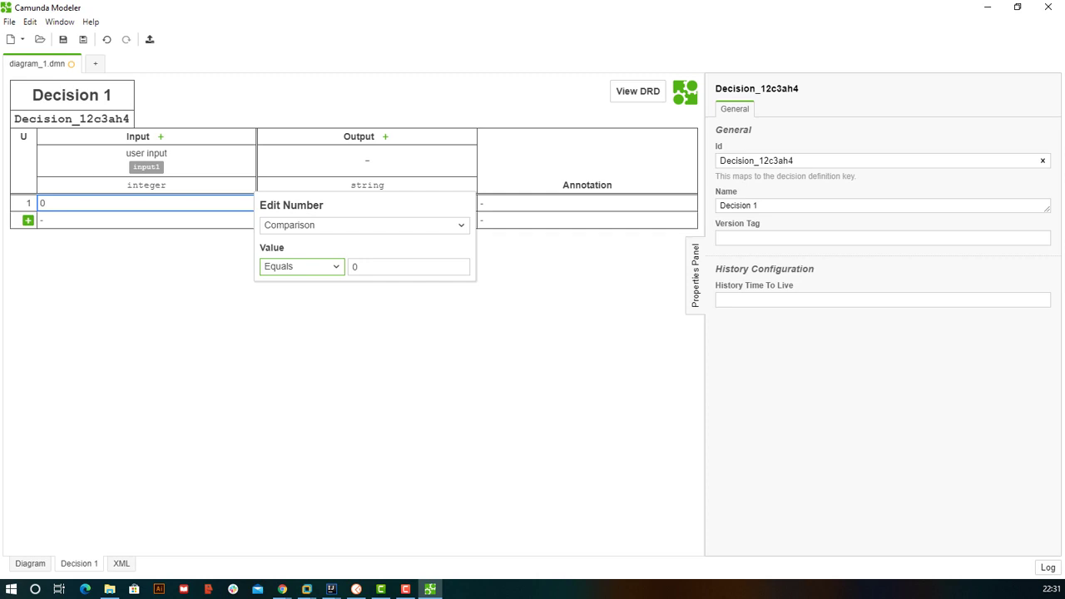
pyautogui.click(583, 203)
# - Set the output column's label and name to nature
pyautogui.click(366, 203)
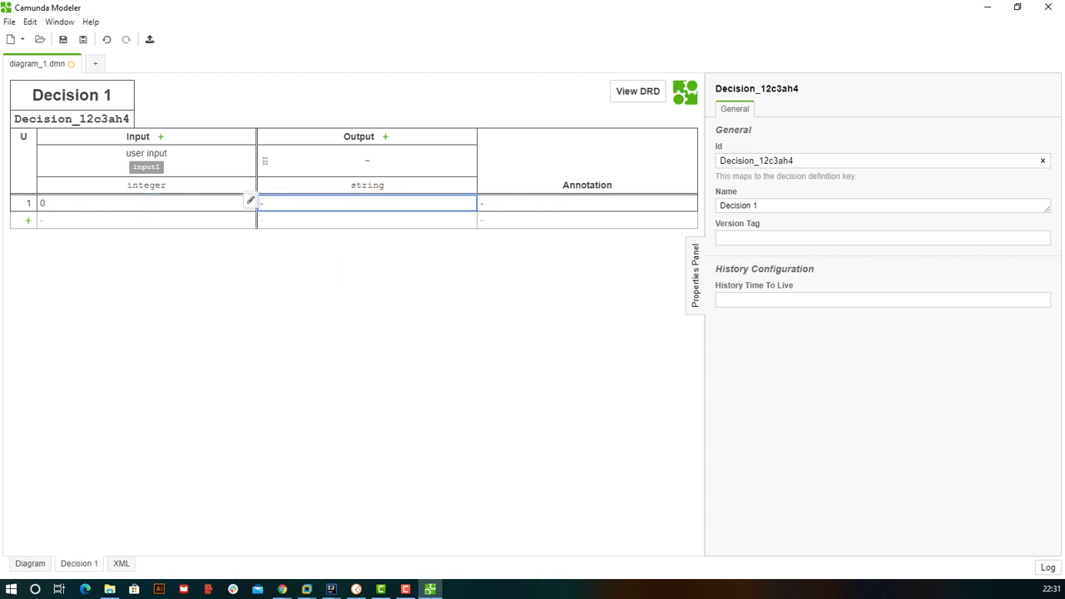
pyautogui.click(367, 160)
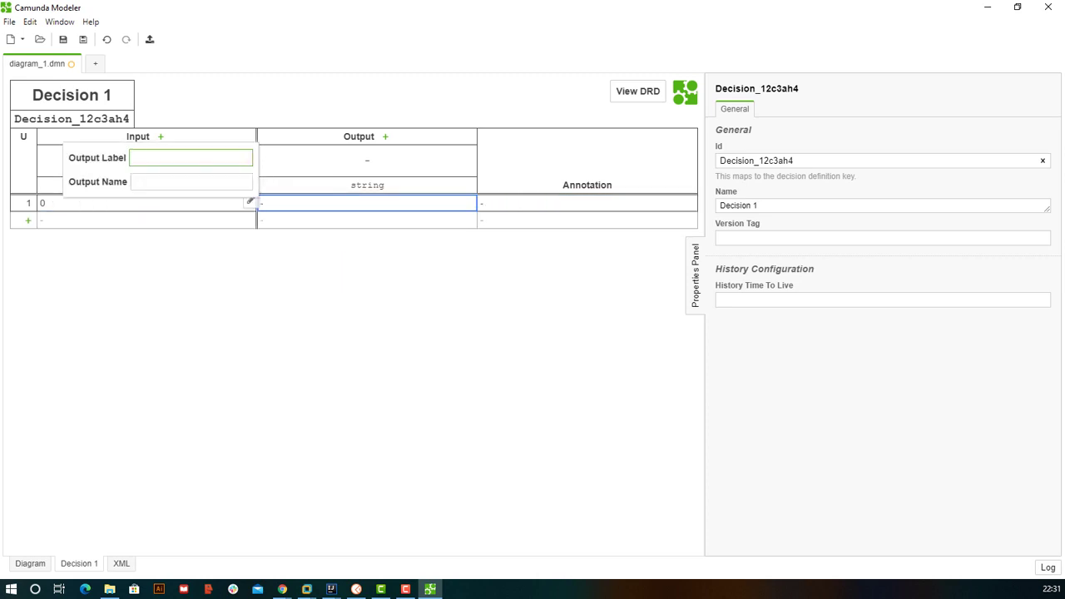
pyautogui.write('nature')
pyautogui.press('Tab')
pyautogui.write('nau')
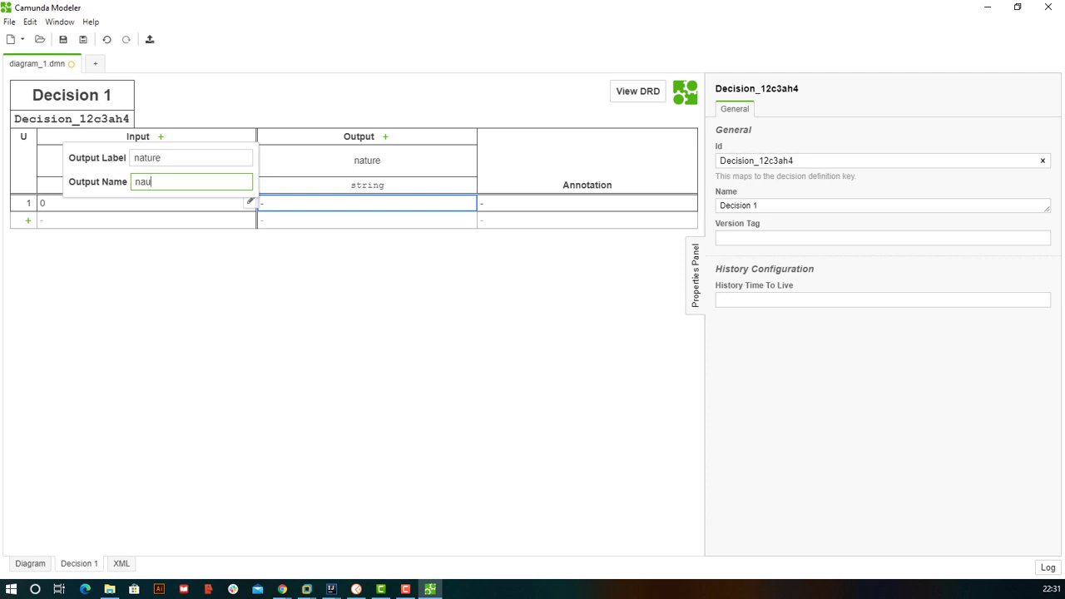
pyautogui.press('BackSpace')
pyautogui.write('ture')
pyautogui.press('Return')
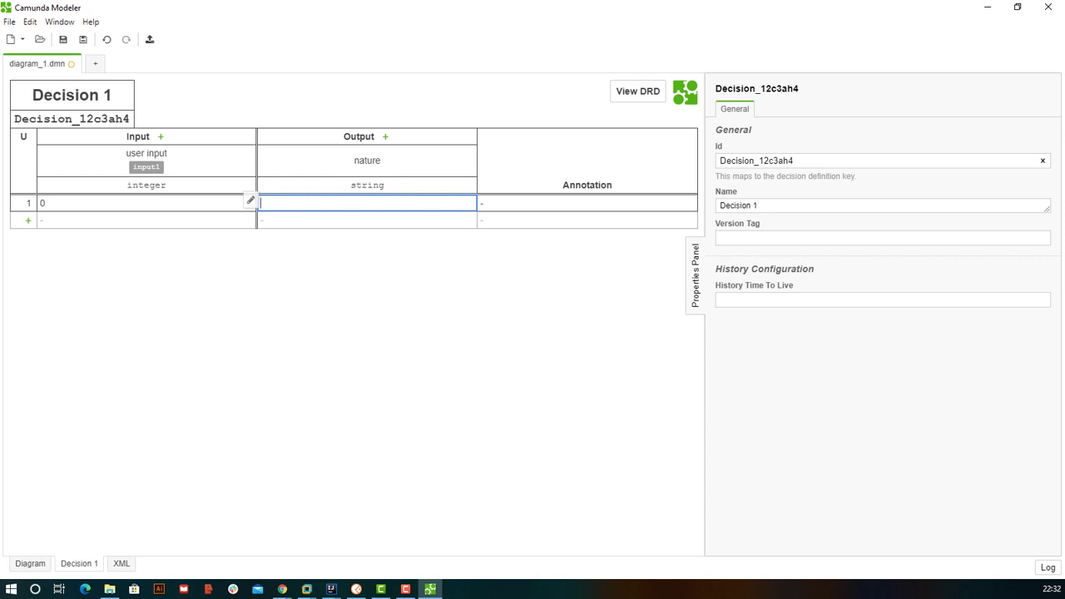
# - Set rule 1's output to the string "zero" and add a second rule row
pyautogui.write('zero')
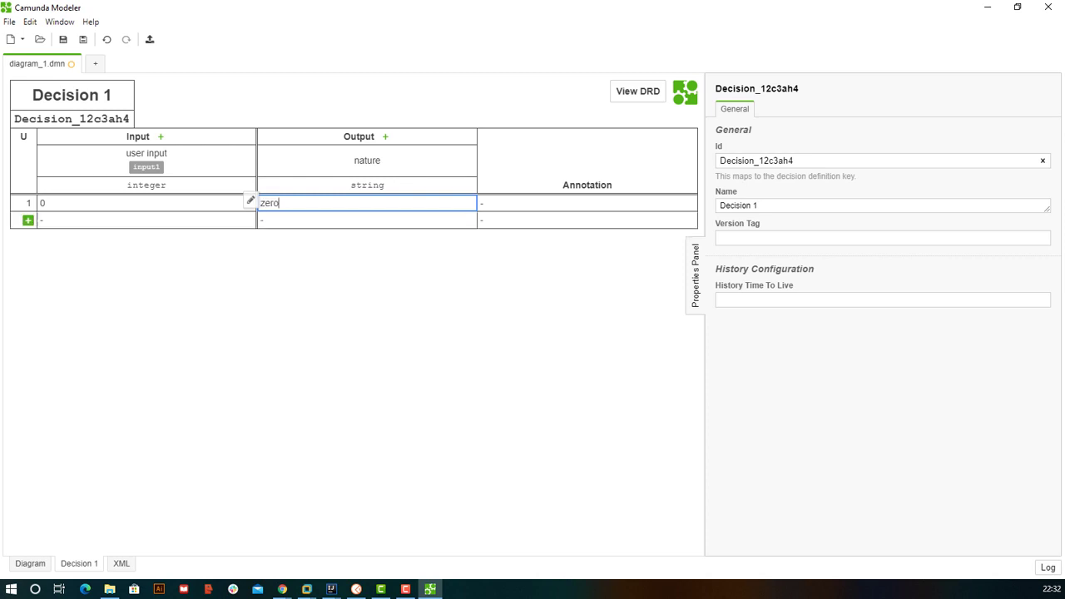
pyautogui.click(27, 220)
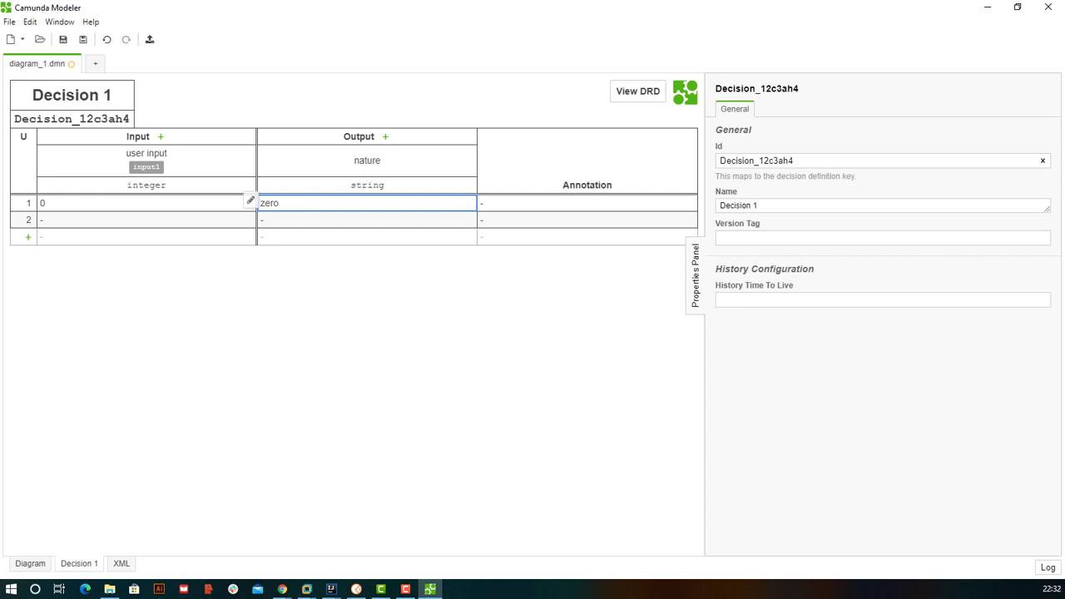
pyautogui.press('BackSpace')
pyautogui.press('BackSpace')
pyautogui.press('BackSpace')
pyautogui.press('BackSpace')
pyautogui.click(250, 199)
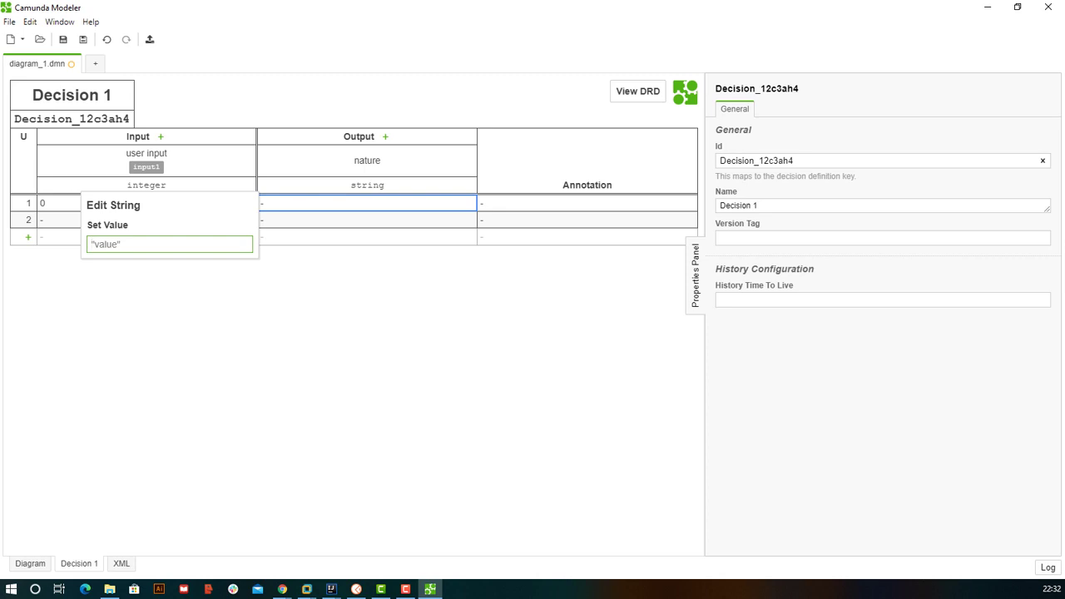
pyautogui.write('"zero"')
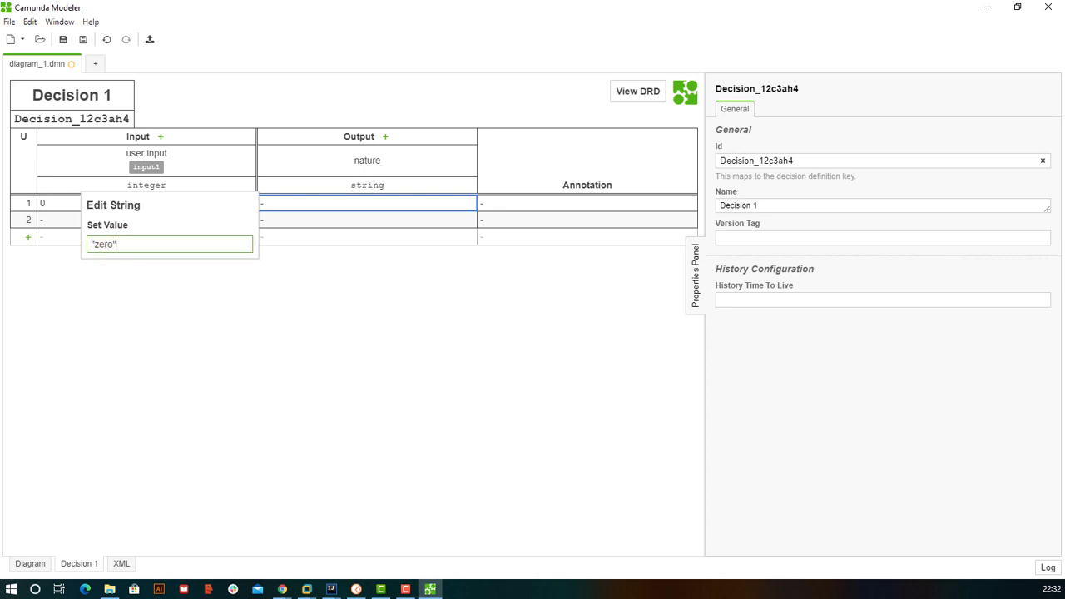
pyautogui.press('Return')
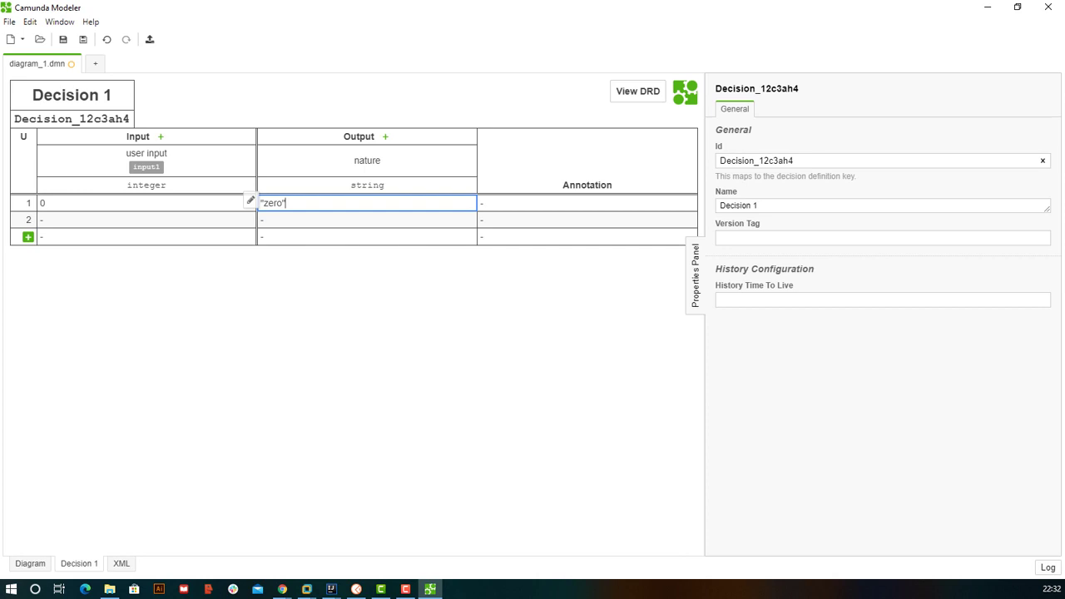
pyautogui.click(253, 219)
# - Make rule 2's input condition Greater than 0
pyautogui.click(261, 218)
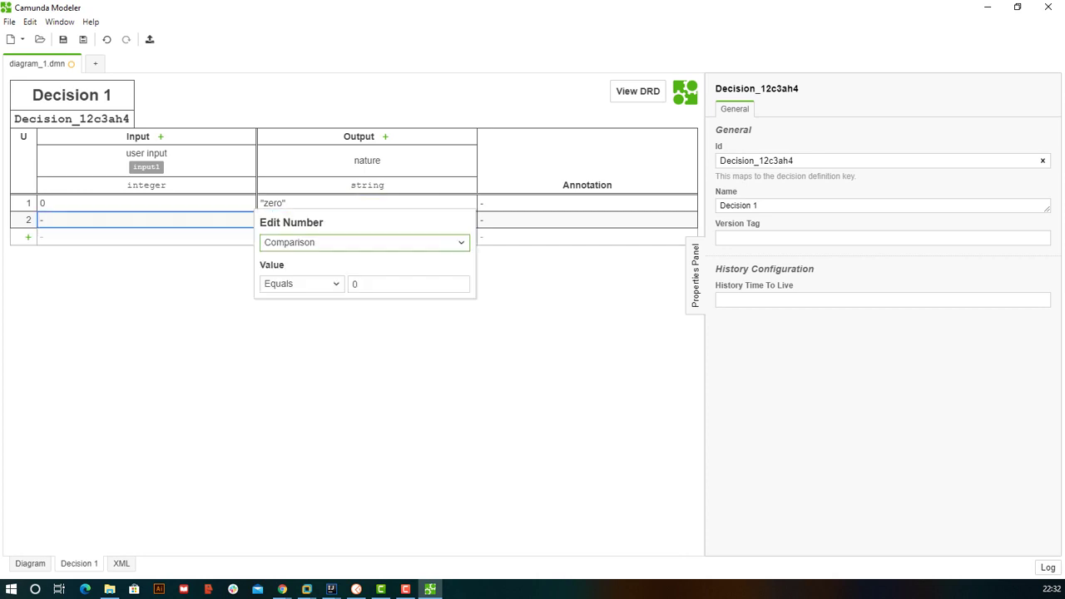
pyautogui.click(300, 284)
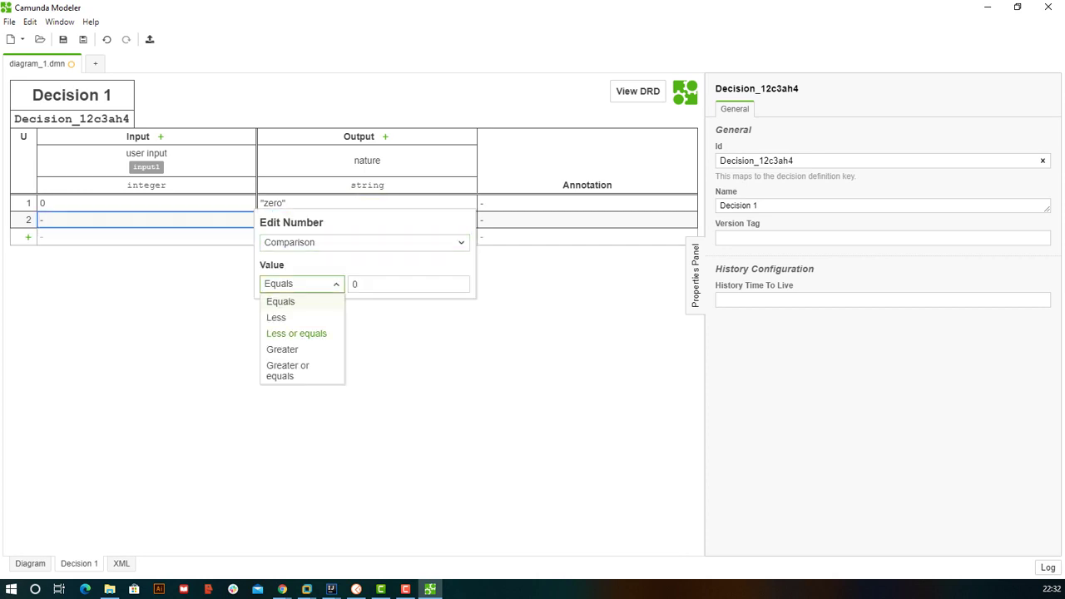
pyautogui.click(282, 349)
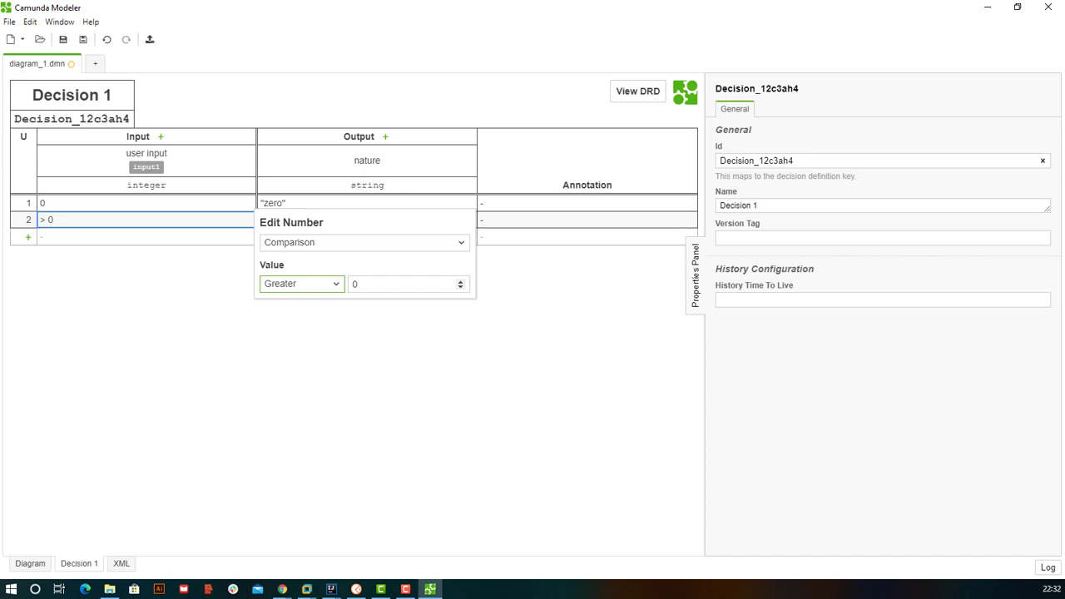
pyautogui.click(358, 284)
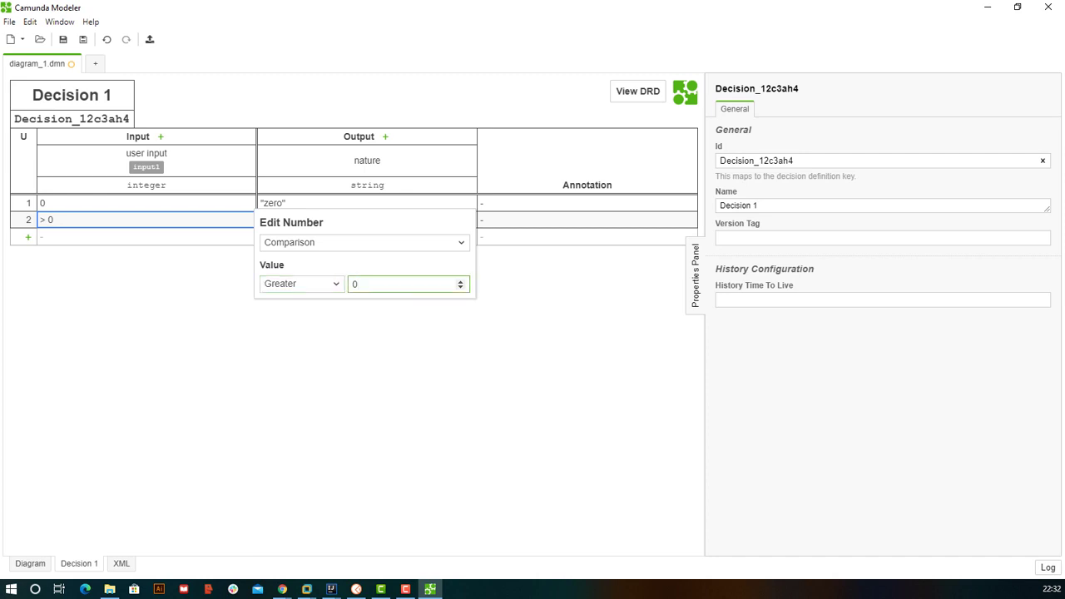
pyautogui.press('Return')
# - Set rule 2's output to "positive" and add a third rule row
pyautogui.press('Tab')
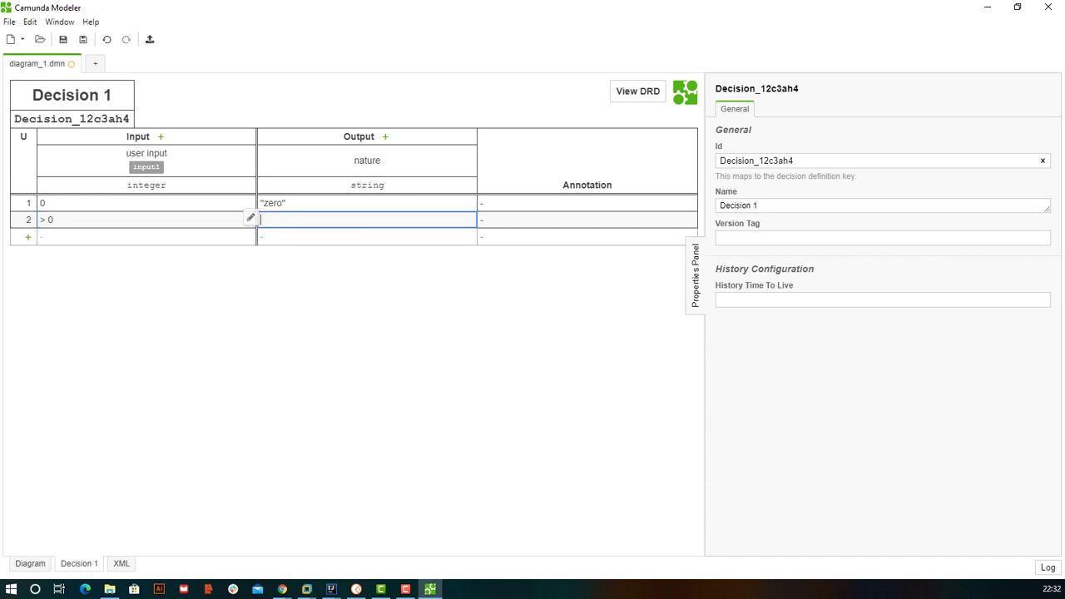
pyautogui.write('"')
pyautogui.press('BackSpace')
pyautogui.click(250, 217)
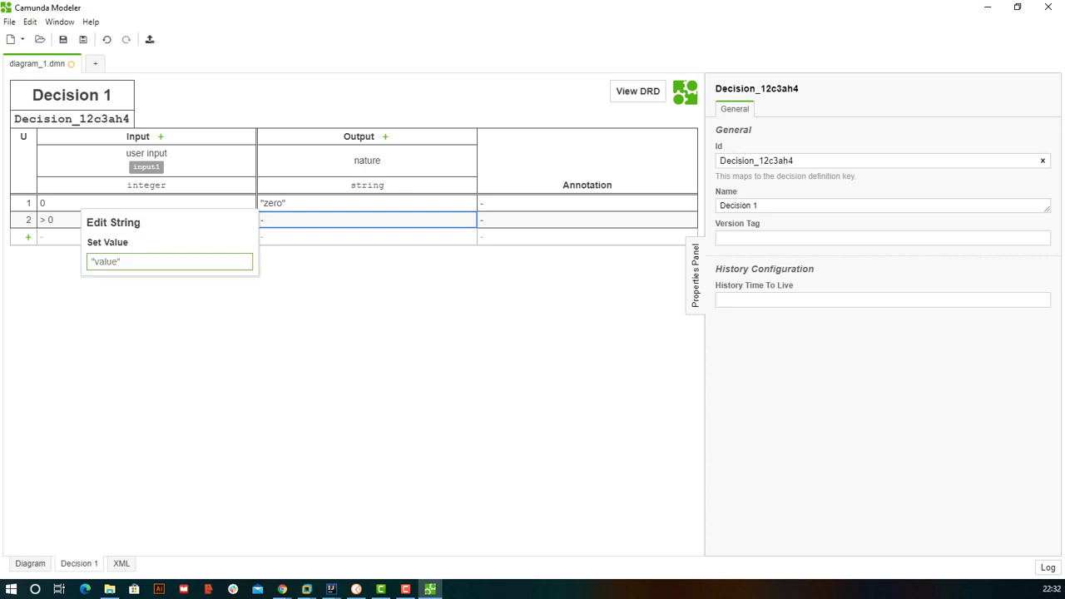
pyautogui.write('"')
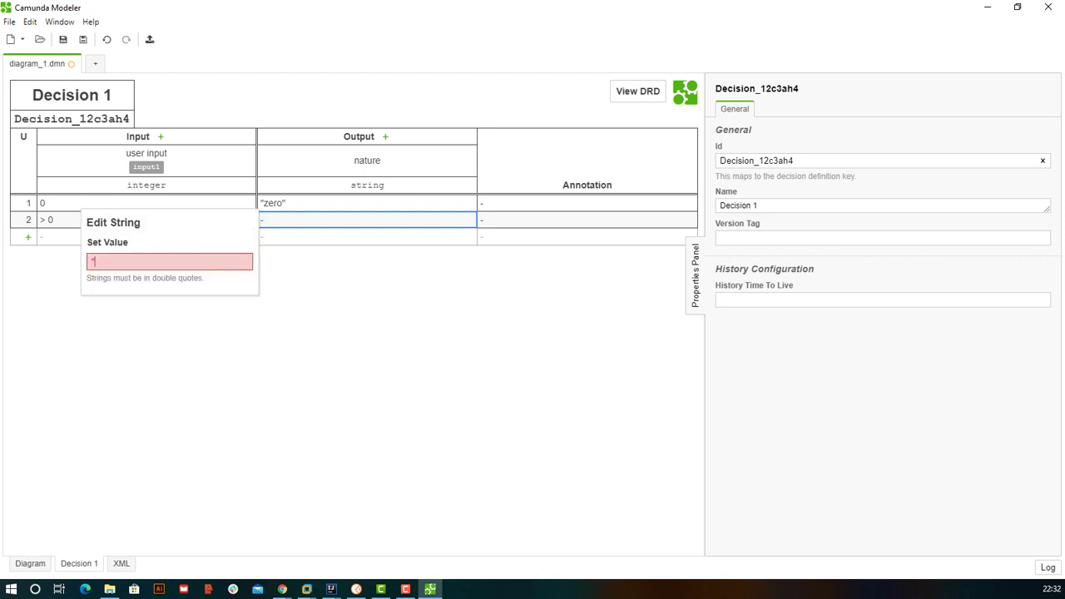
pyautogui.write('positive"')
pyautogui.press('Return')
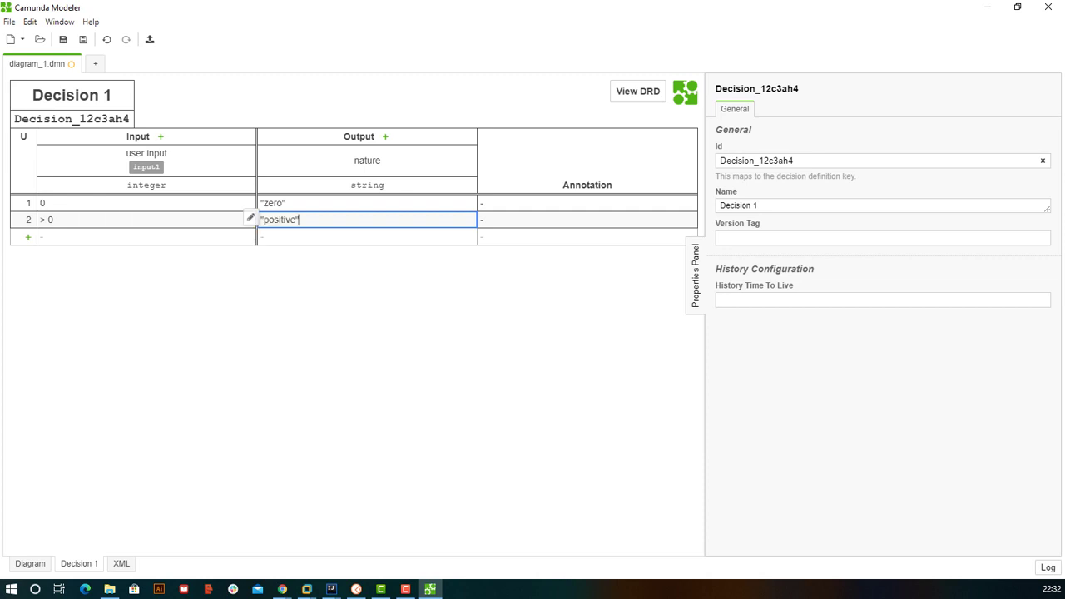
pyautogui.click(27, 236)
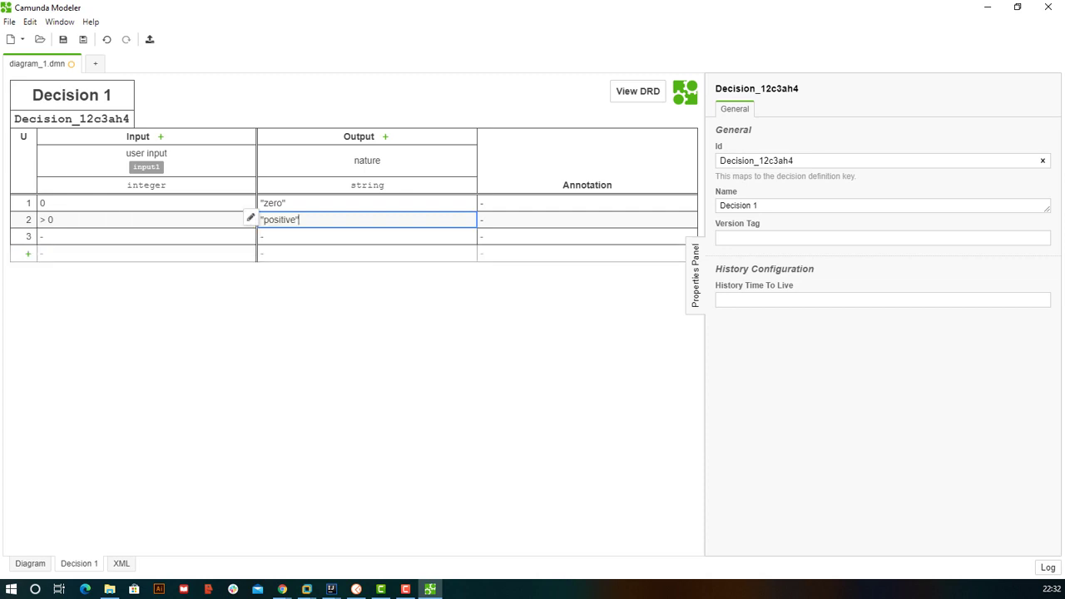
pyautogui.click(251, 219)
pyautogui.click(41, 236)
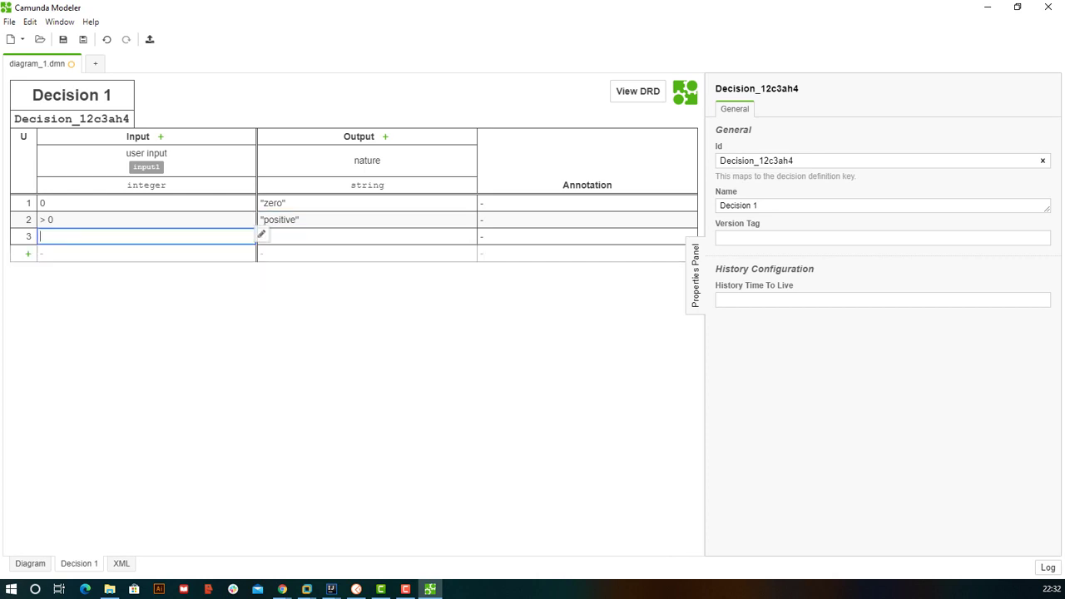
# - Make rule 3's input condition Less than 0
pyautogui.click(260, 235)
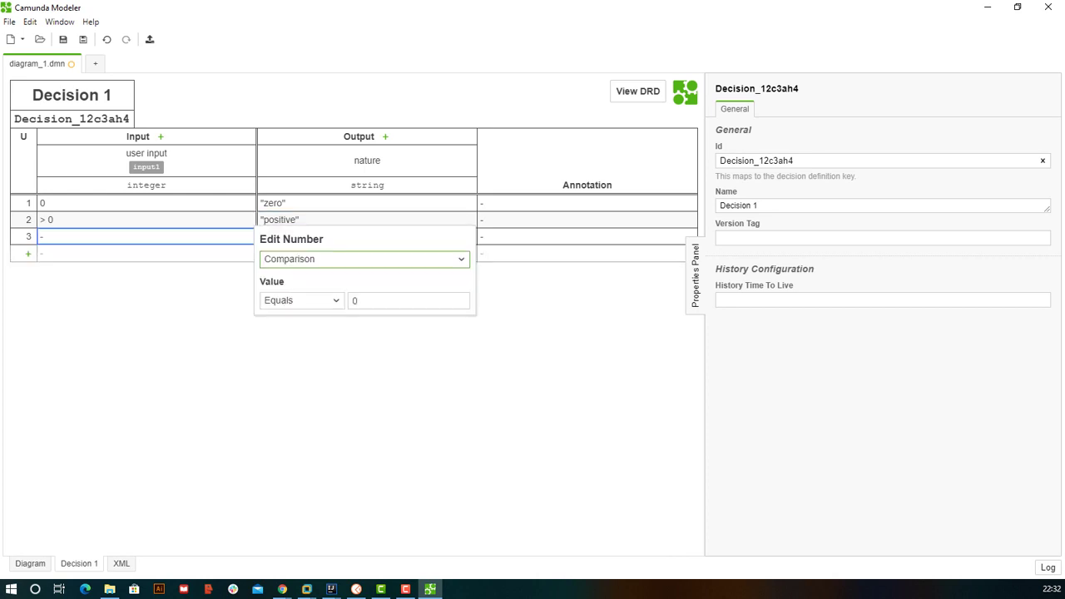
pyautogui.click(300, 301)
pyautogui.click(277, 335)
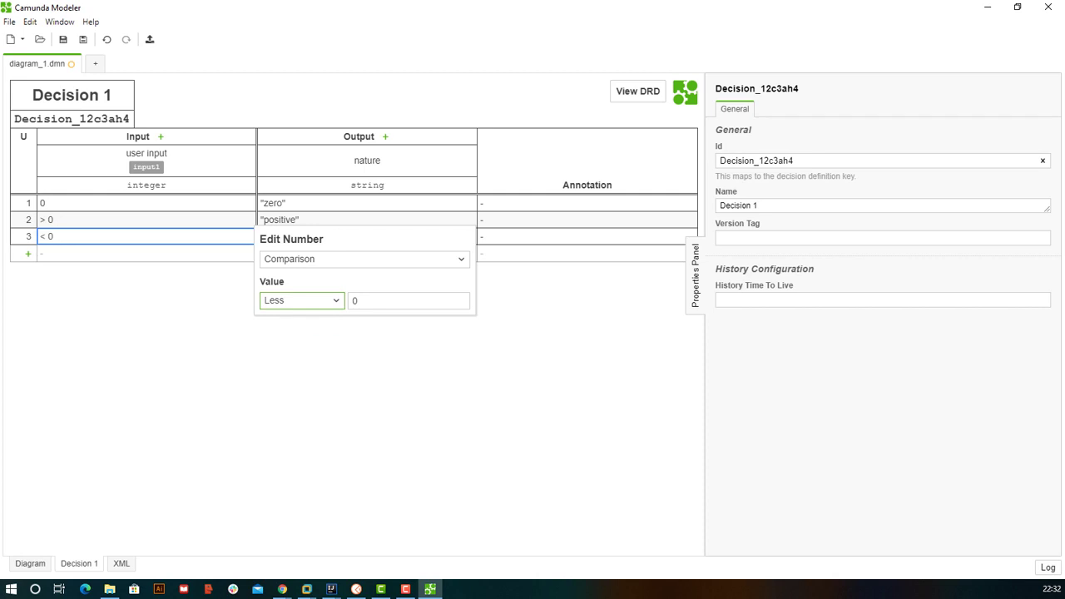
pyautogui.hotkey('alt', 'Tab')
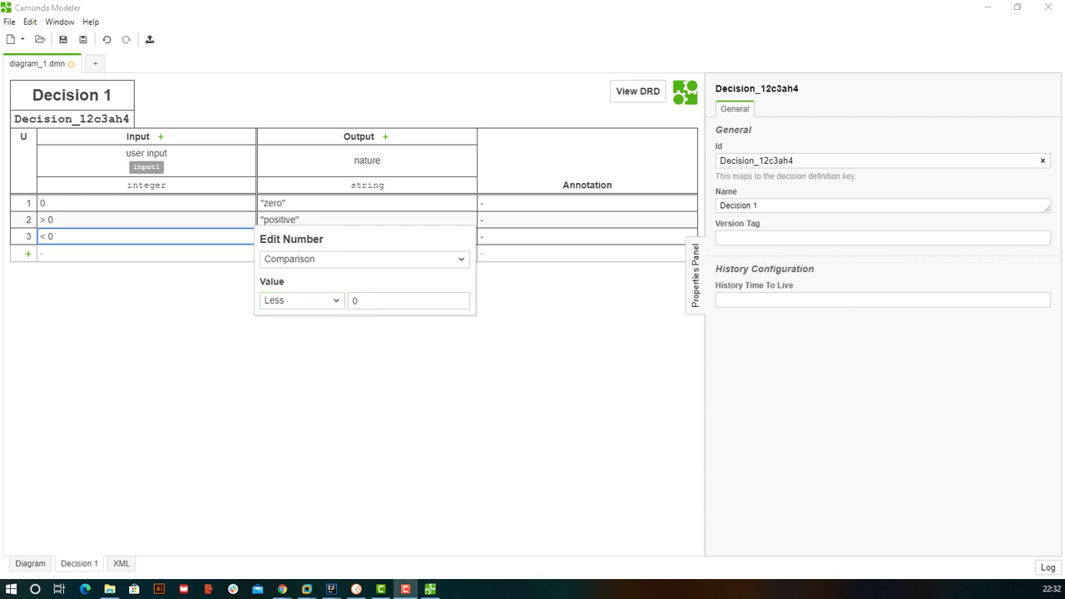
pyautogui.click(583, 237)
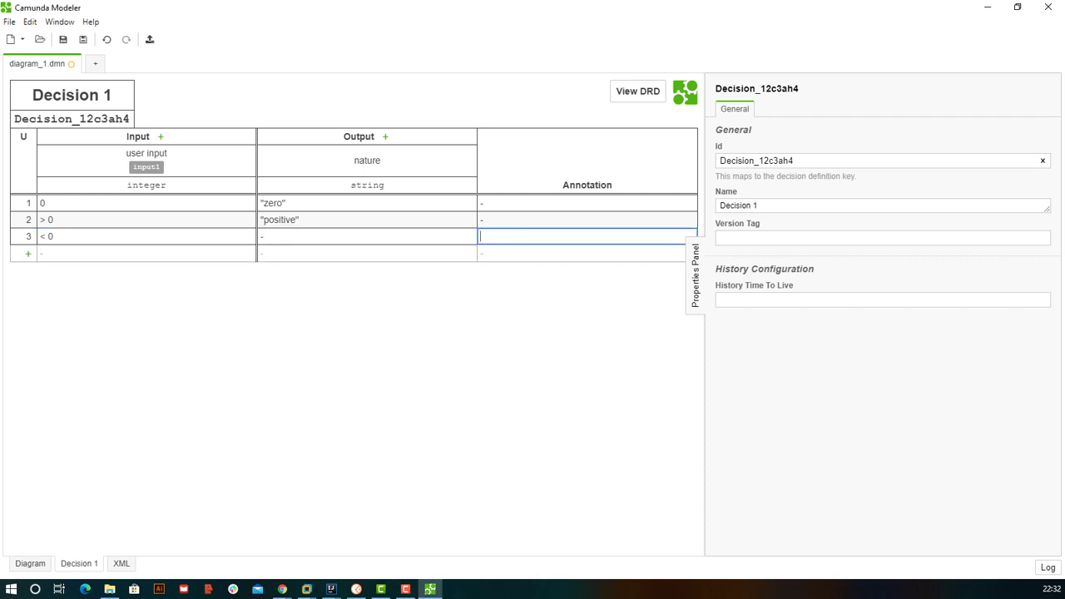
# - Set rule 3's output to the string "negative"
pyautogui.click(333, 237)
pyautogui.click(251, 234)
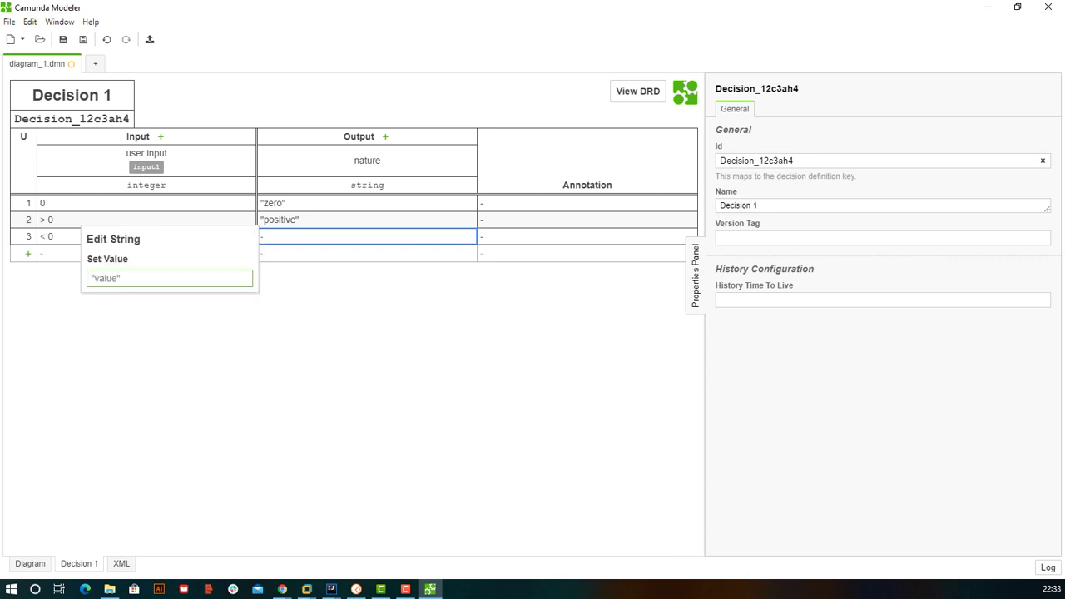
pyautogui.write('"n')
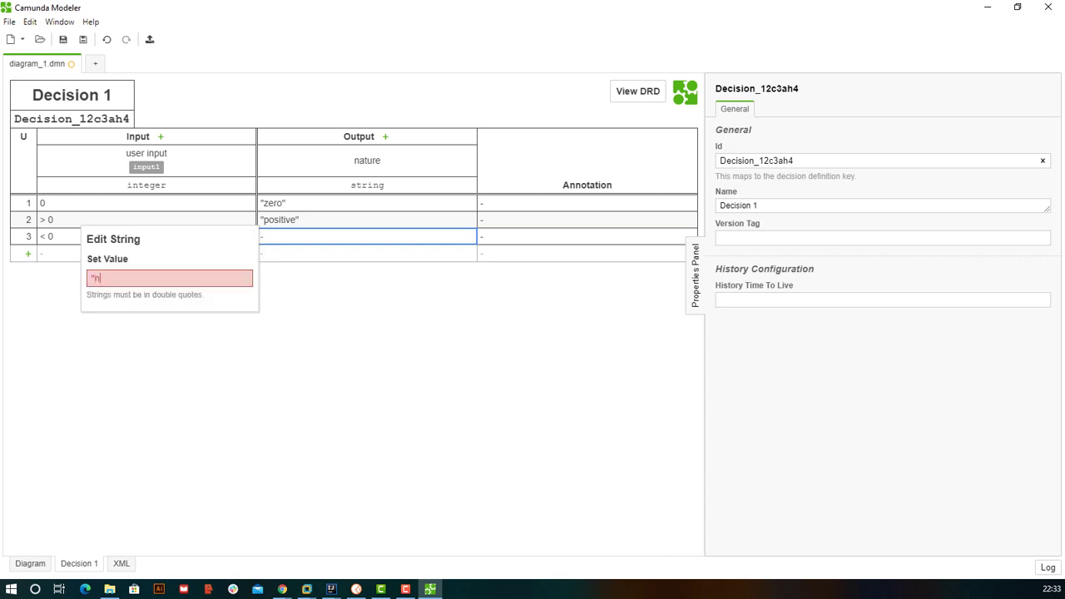
pyautogui.write('egative"')
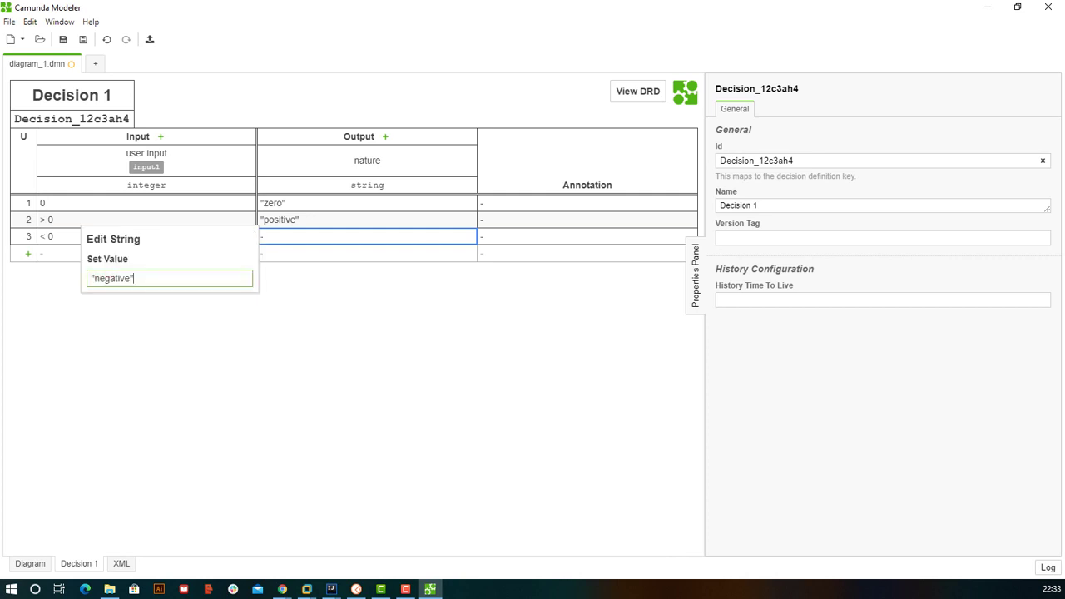
pyautogui.press('Return')
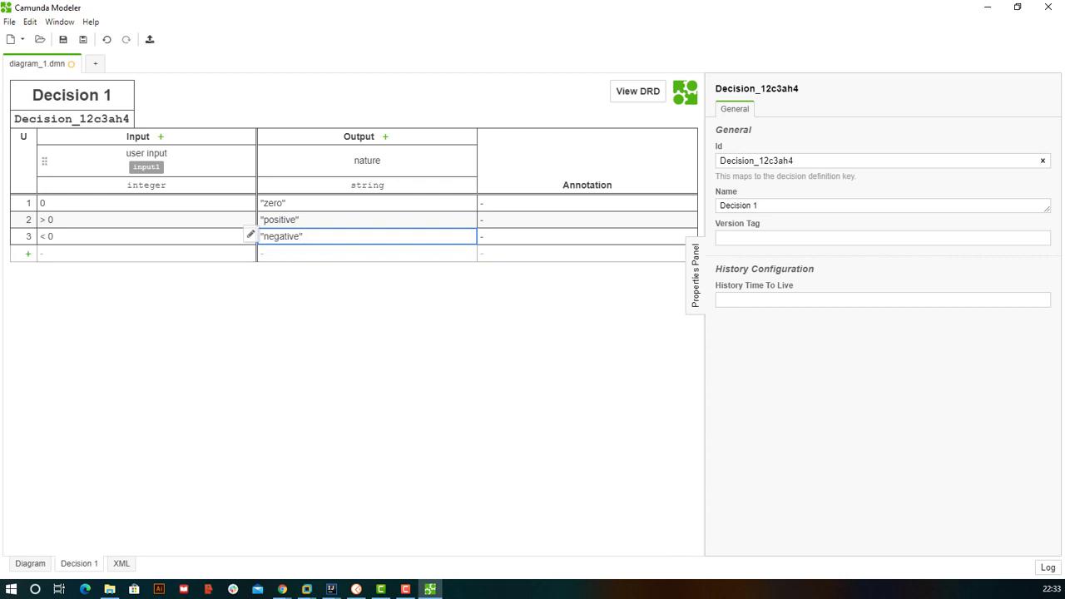
pyautogui.click(45, 203)
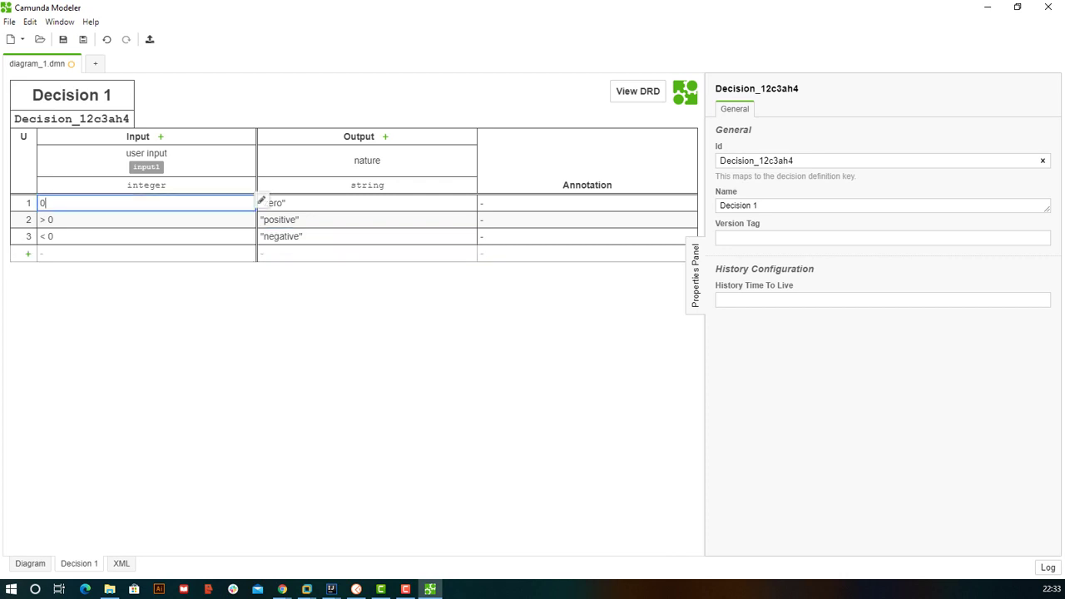
pyautogui.press('Tab')
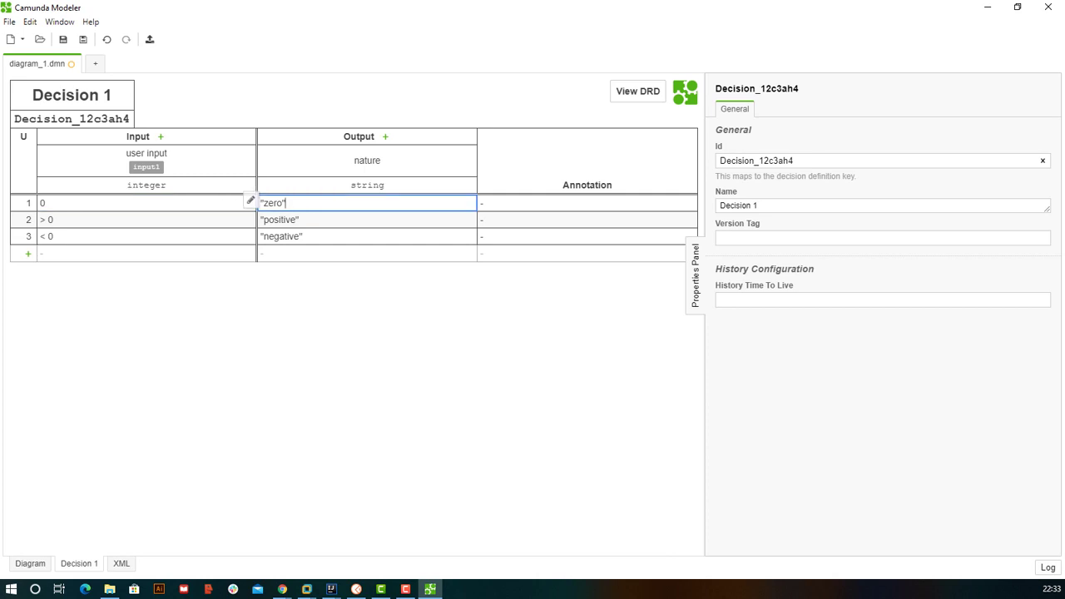
pyautogui.click(53, 220)
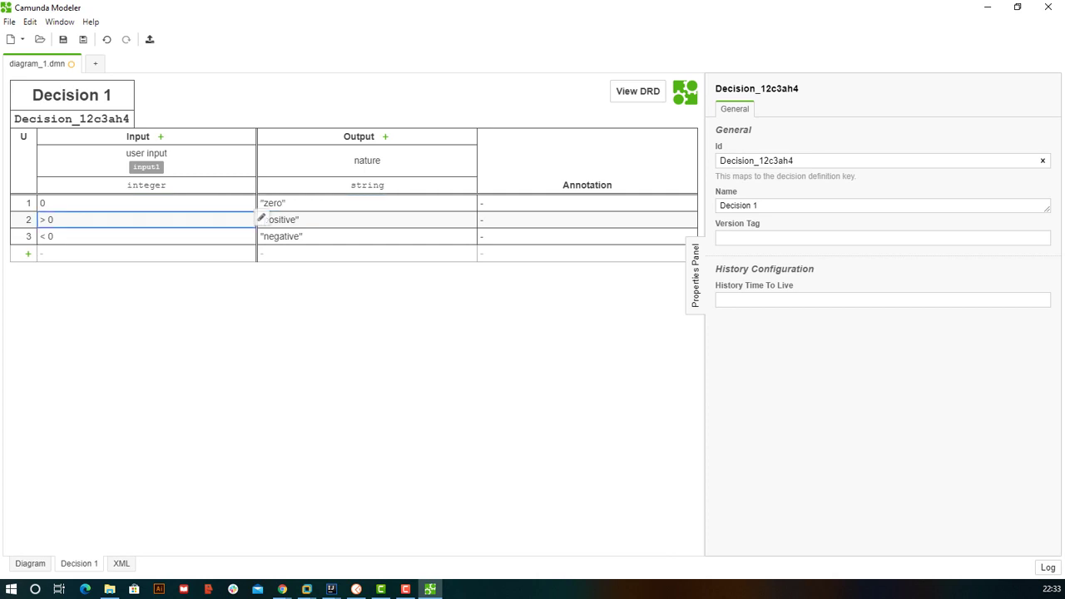
pyautogui.press('Tab')
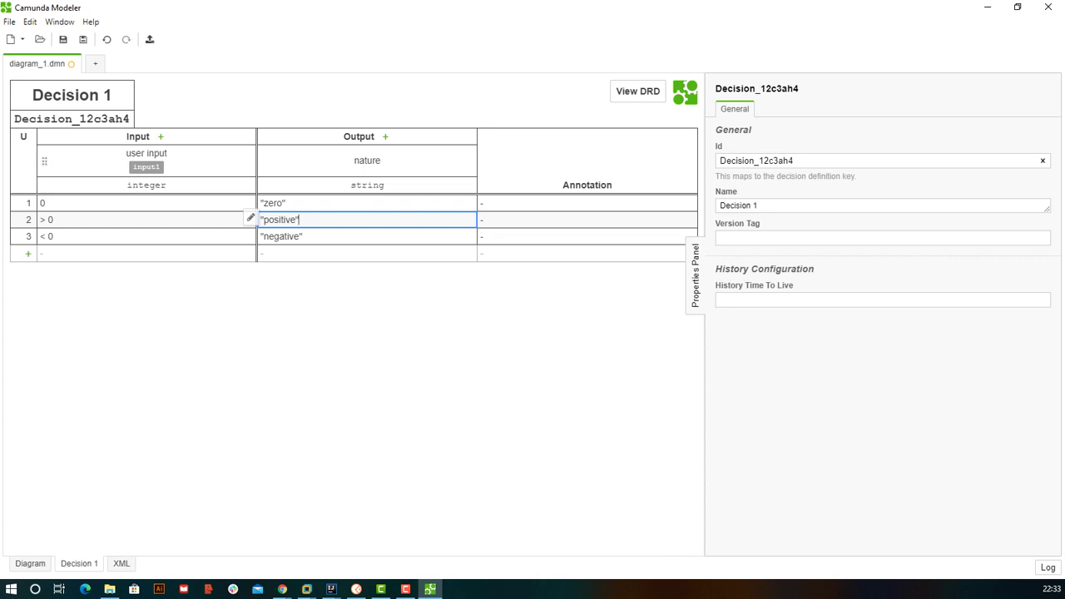
pyautogui.click(161, 137)
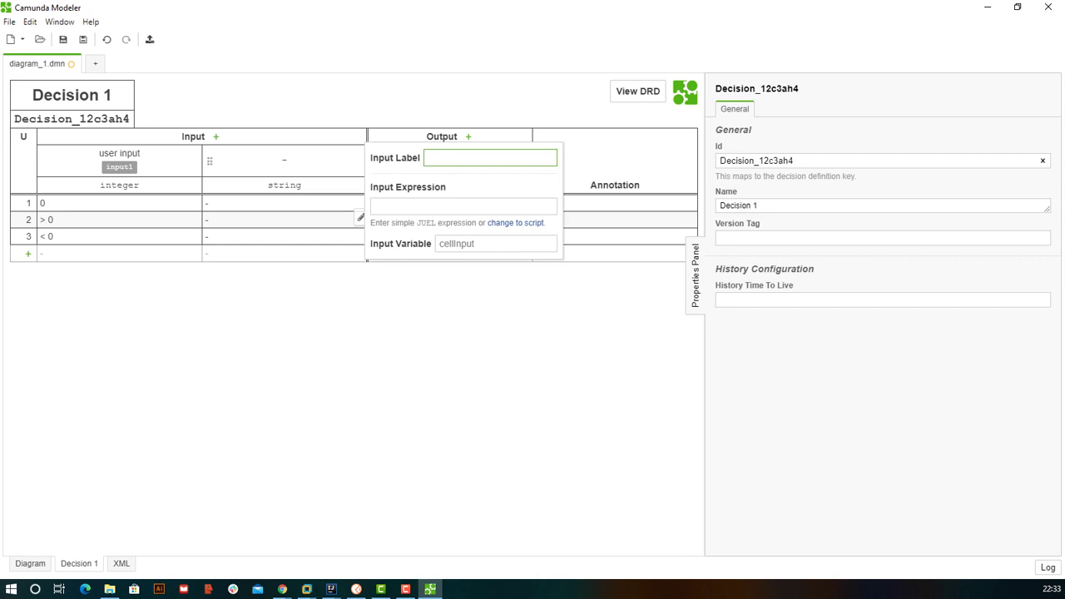
pyautogui.click(199, 204)
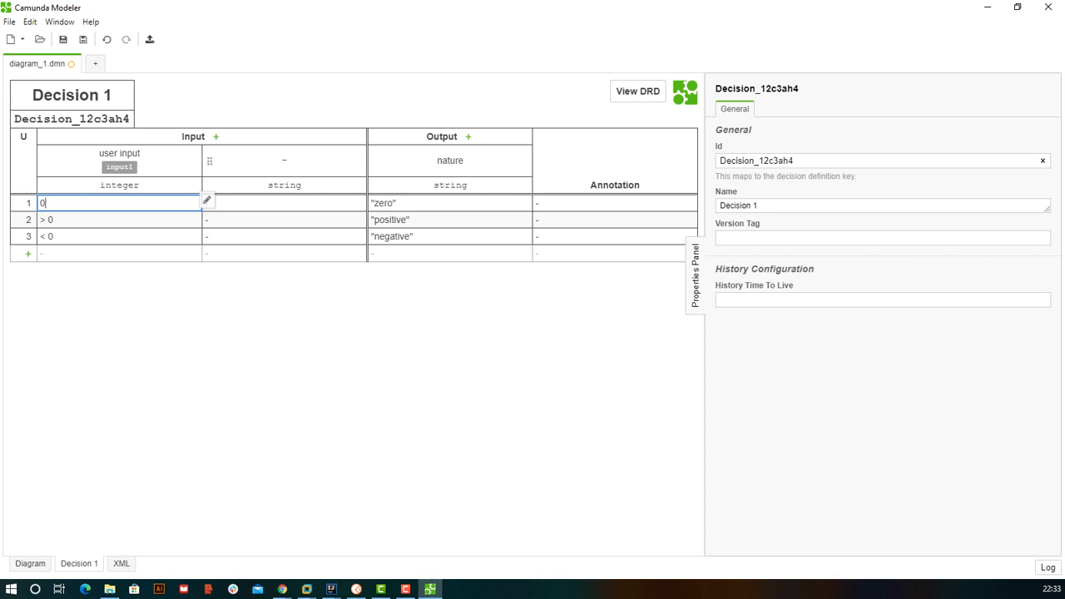
pyautogui.rightClick(213, 162)
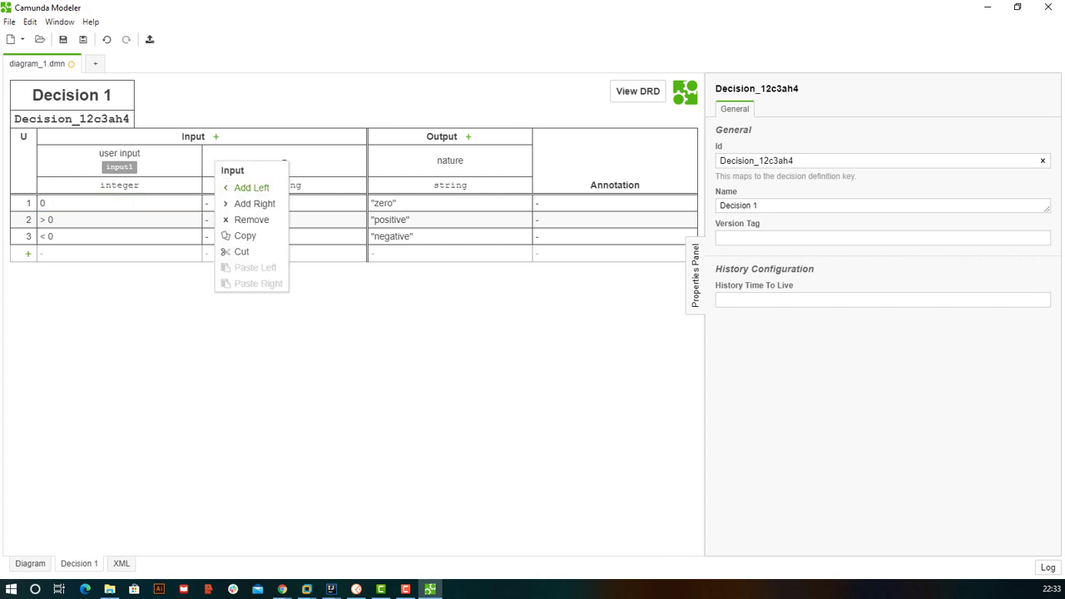
pyautogui.click(250, 219)
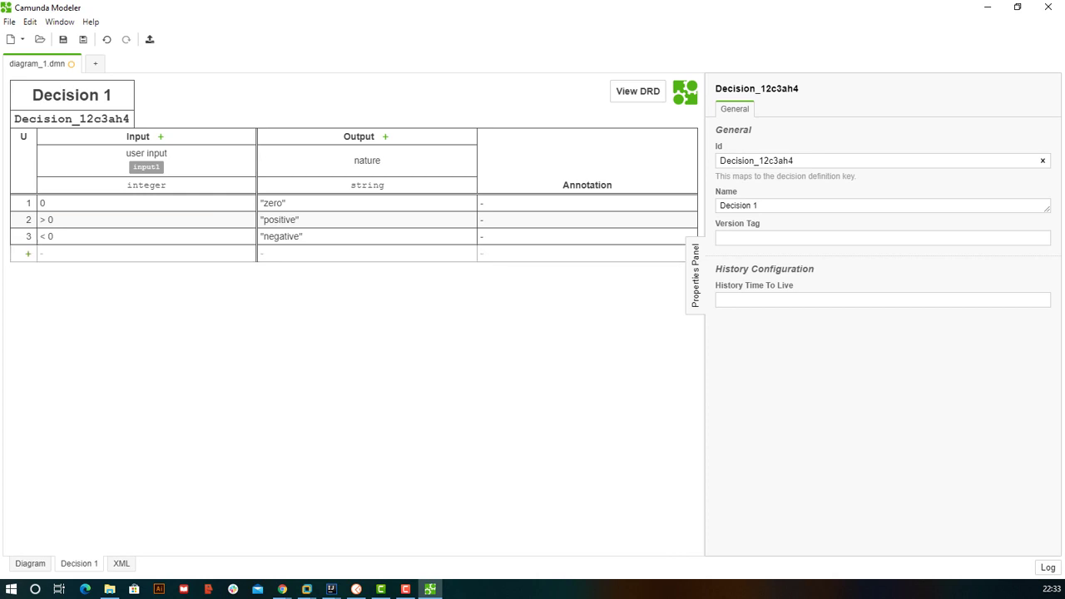
# - Replace the decision Id Decision_12c3ah4 with number-nature in the Properties Panel
pyautogui.click(757, 161)
pyautogui.hotkey('ctrl', 'a')
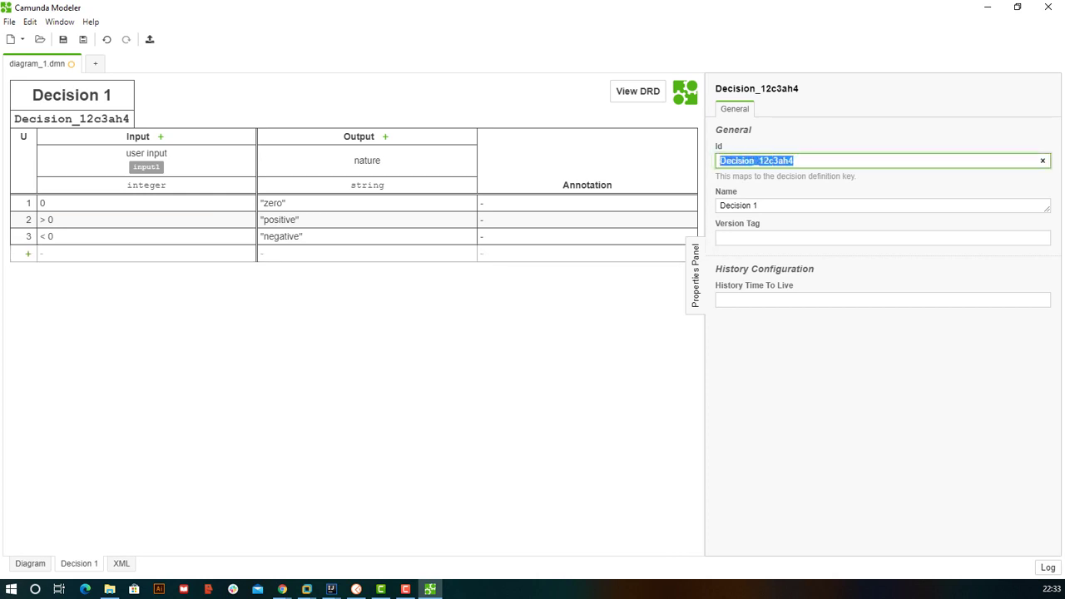
pyautogui.write('n')
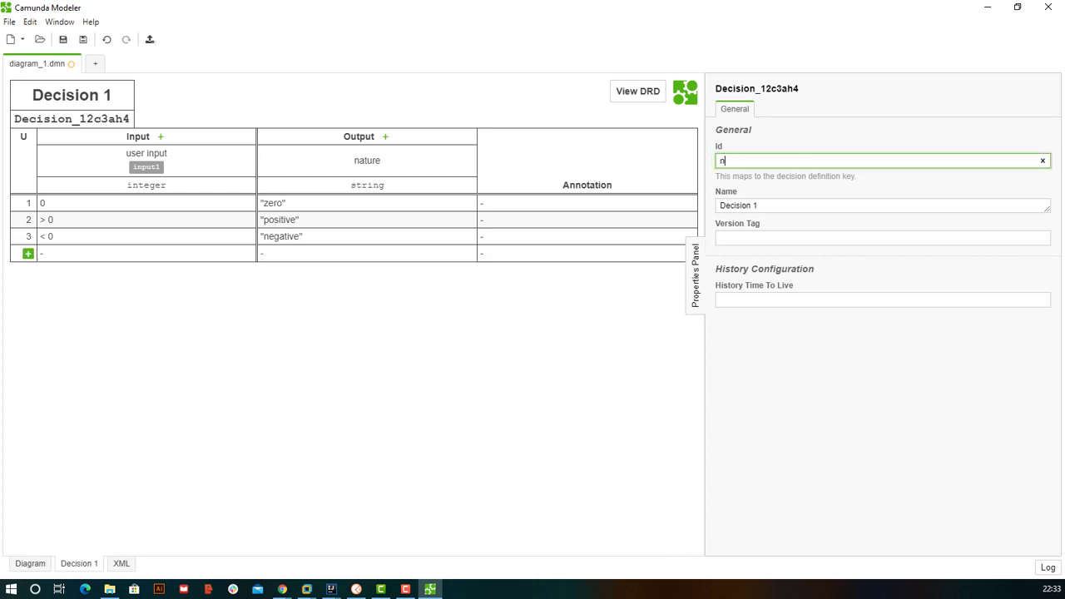
pyautogui.write('umber')
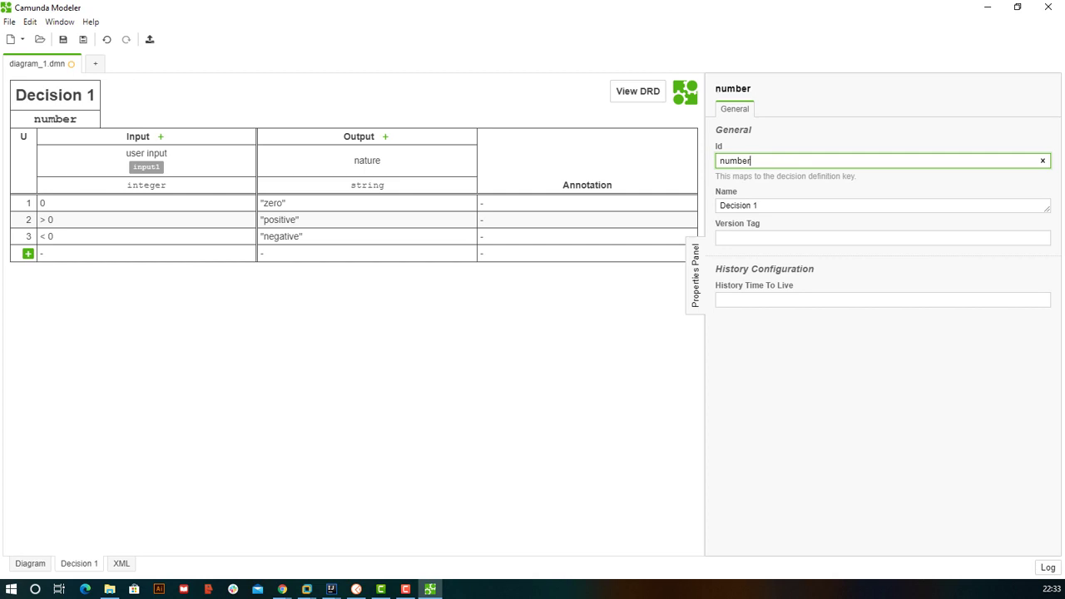
pyautogui.write('-nature-')
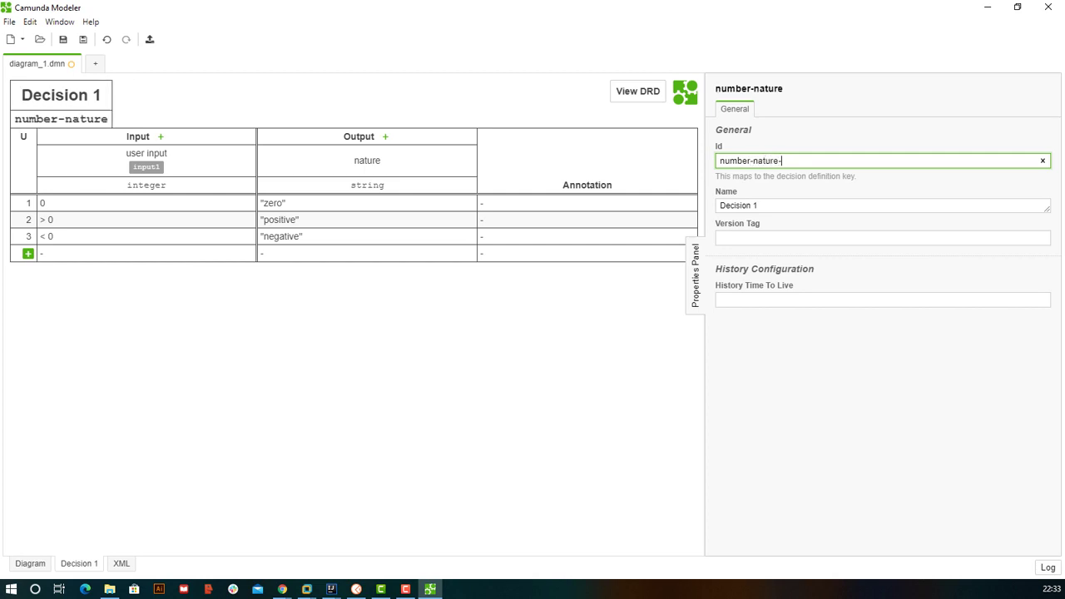
pyautogui.write('sample')
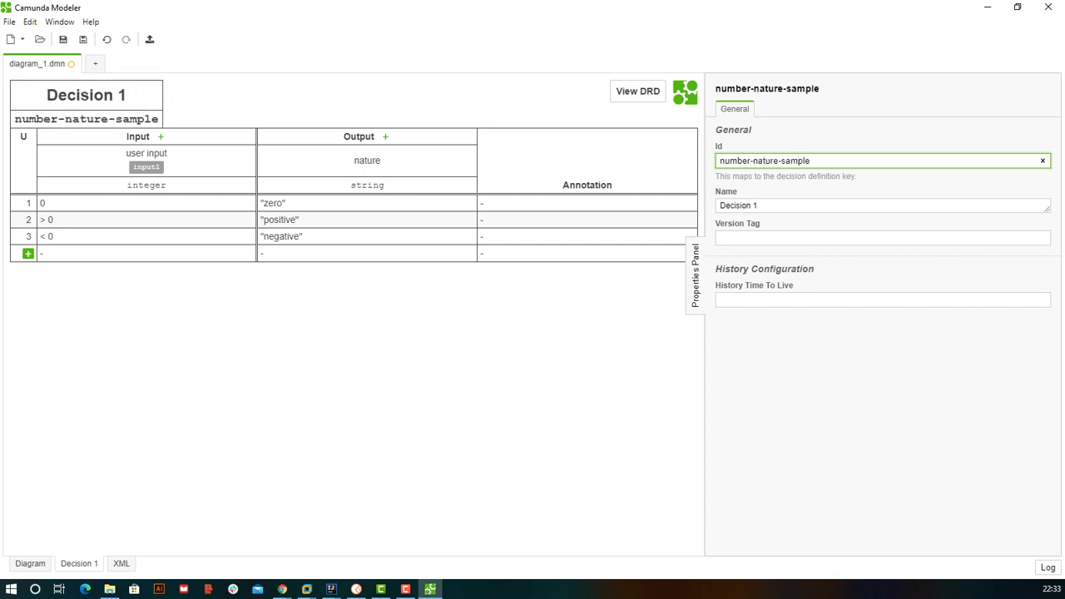
pyautogui.press('BackSpace')
pyautogui.press('BackSpace')
pyautogui.press('BackSpace')
pyautogui.press('BackSpace')
pyautogui.press('BackSpace')
pyautogui.press('BackSpace')
pyautogui.press('BackSpace')
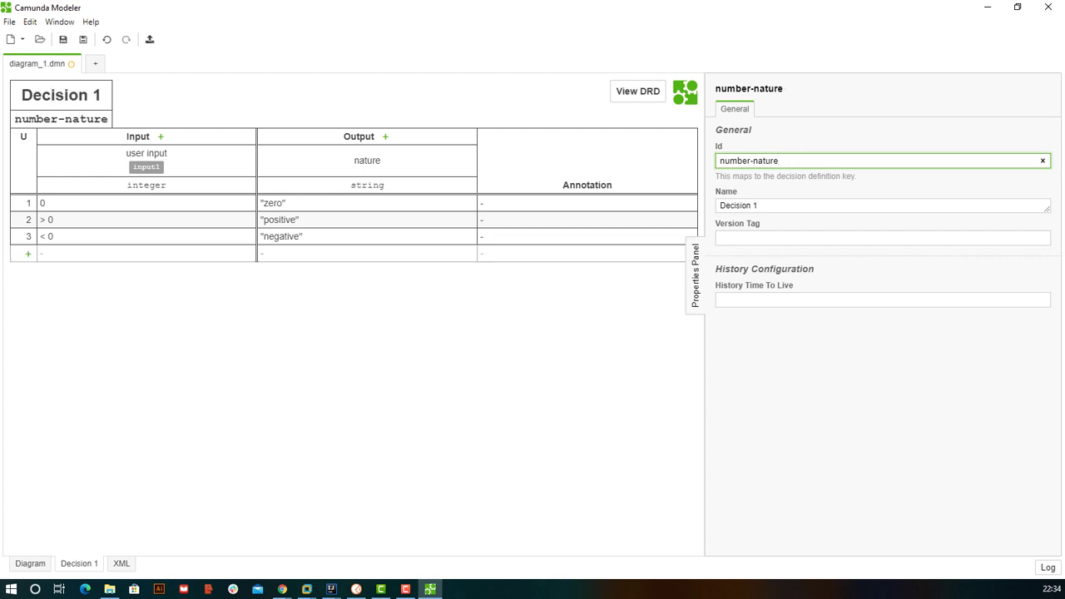
pyautogui.click(882, 239)
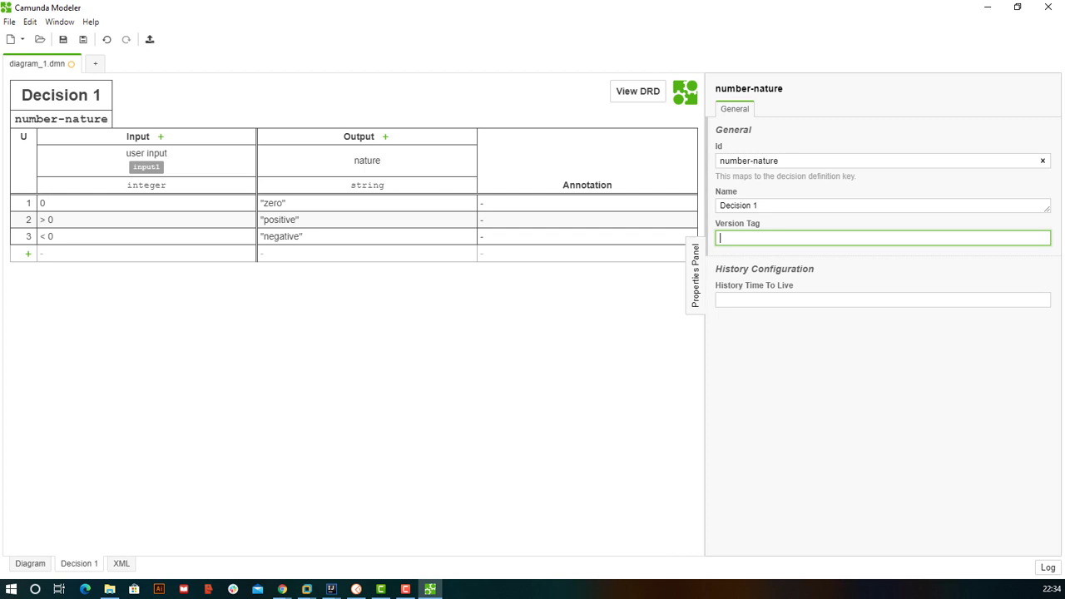
pyautogui.click(758, 205)
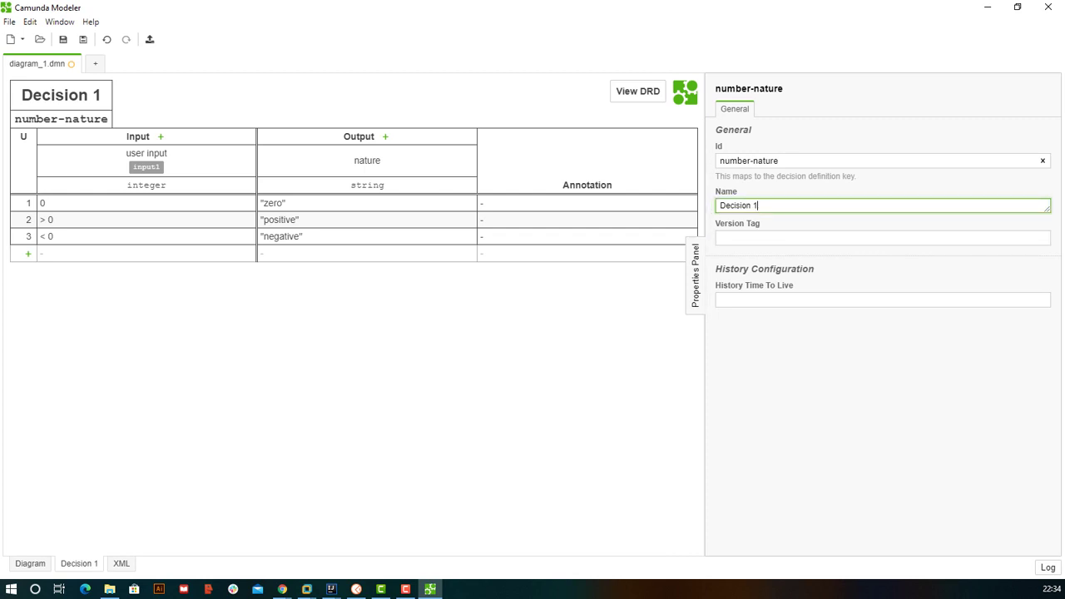
pyautogui.hotkey('ctrl', 's')
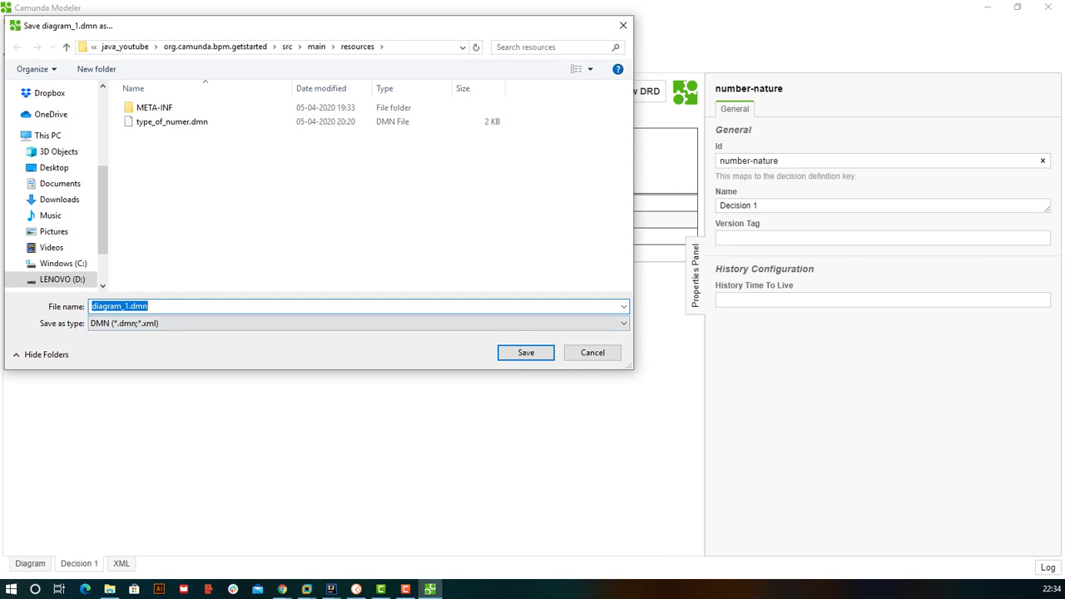
# - Save the diagram as number-nature.dmn, then briefly check File Explorer
pyautogui.write('number-')
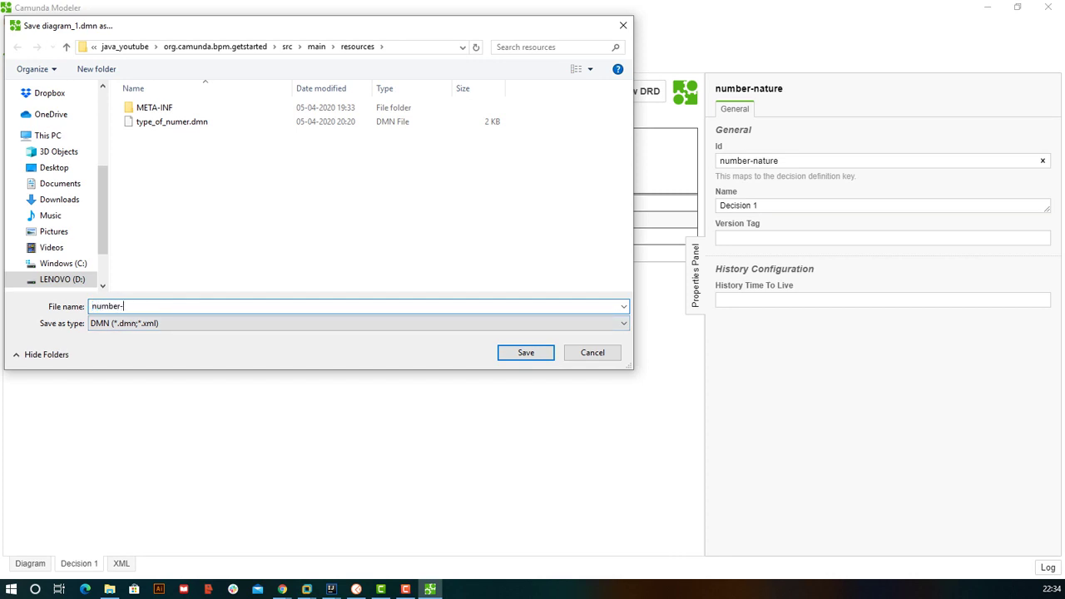
pyautogui.write('nature-sample')
pyautogui.press('BackSpace')
pyautogui.press('BackSpace')
pyautogui.press('BackSpace')
pyautogui.press('BackSpace')
pyautogui.press('BackSpace')
pyautogui.press('BackSpace')
pyautogui.press('BackSpace')
pyautogui.press('BackSpace')
pyautogui.write('e')
pyautogui.press('Return')
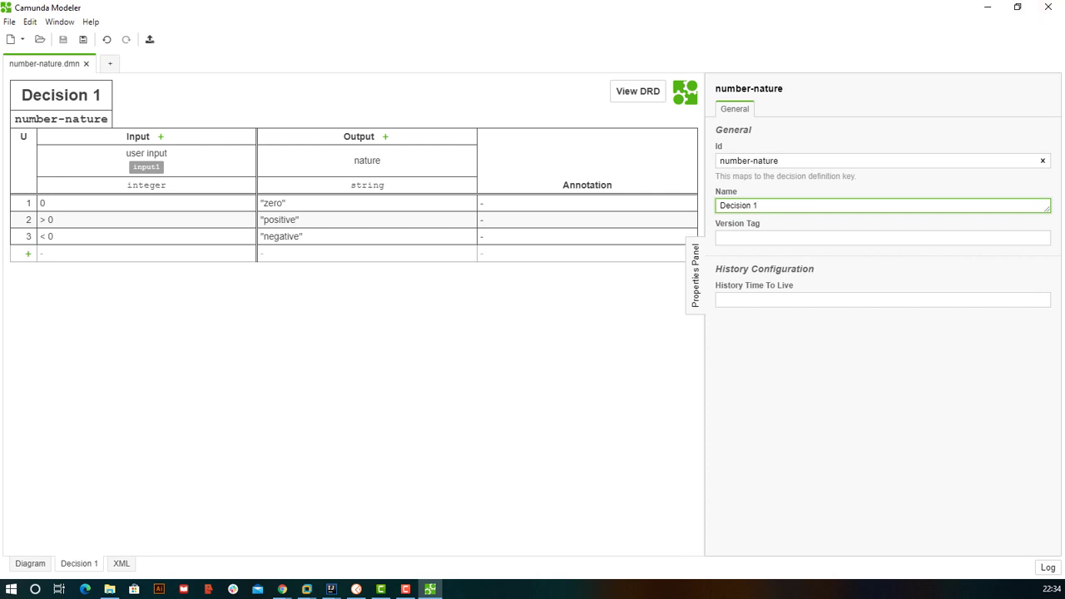
pyautogui.click(109, 590)
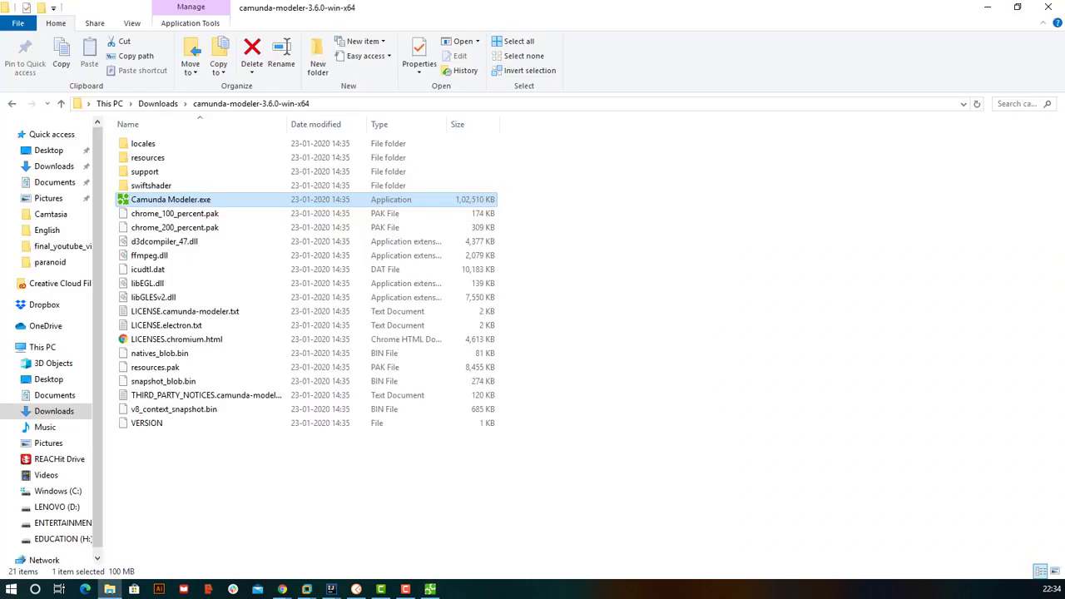
pyautogui.click(430, 590)
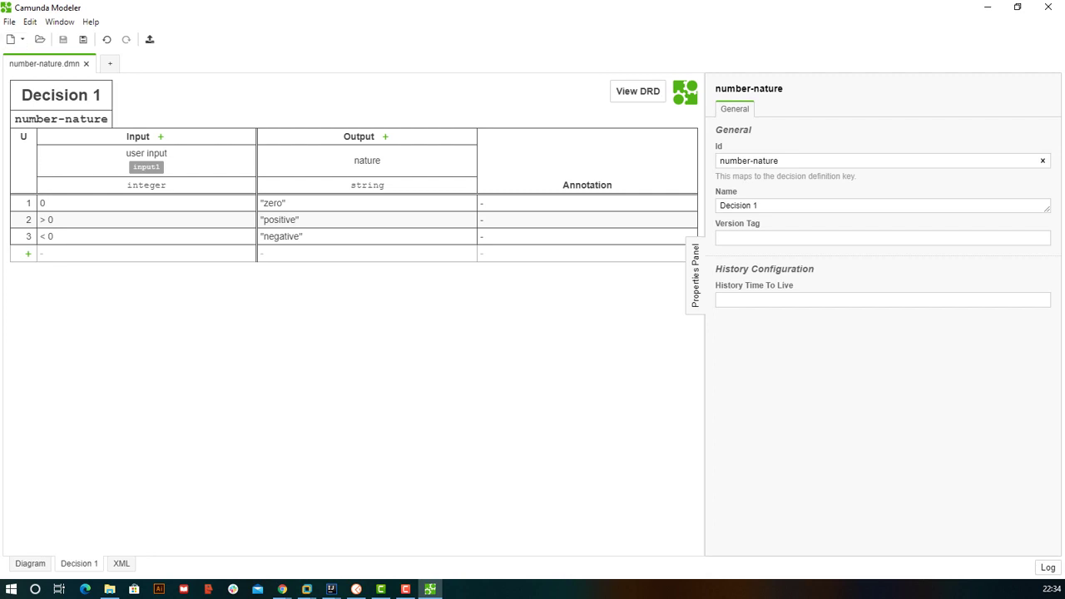
pyautogui.click(9, 22)
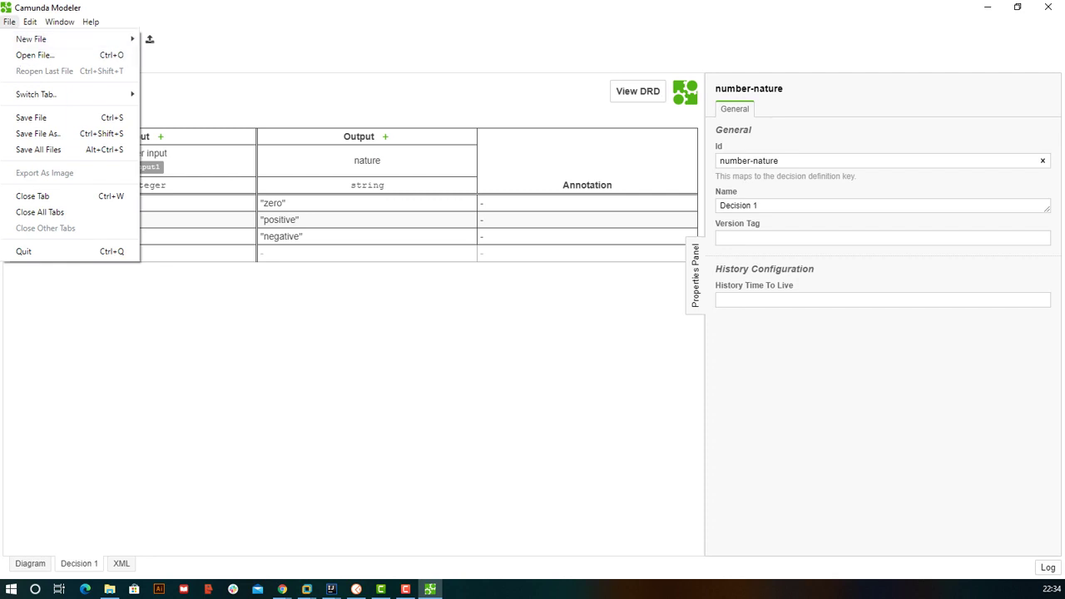
pyautogui.press('Up')
pyautogui.press('Down')
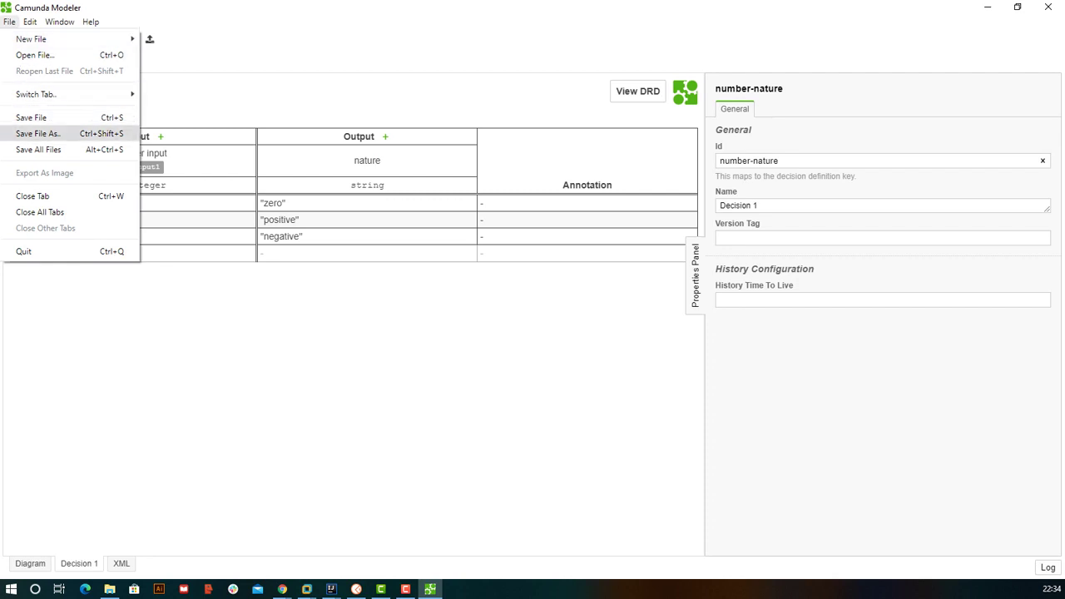
pyautogui.press('Return')
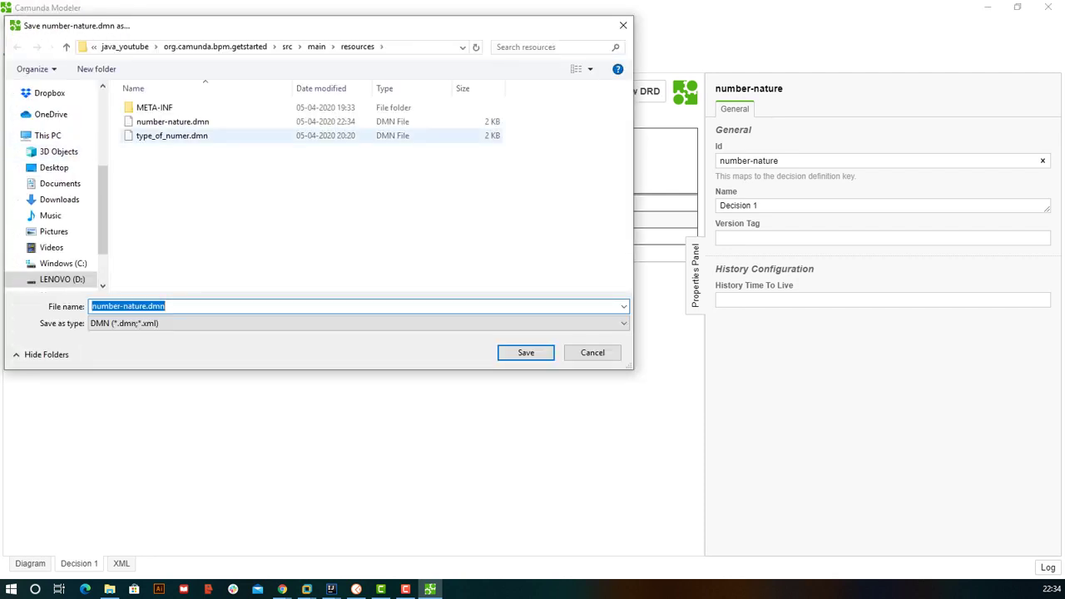
pyautogui.click(172, 121)
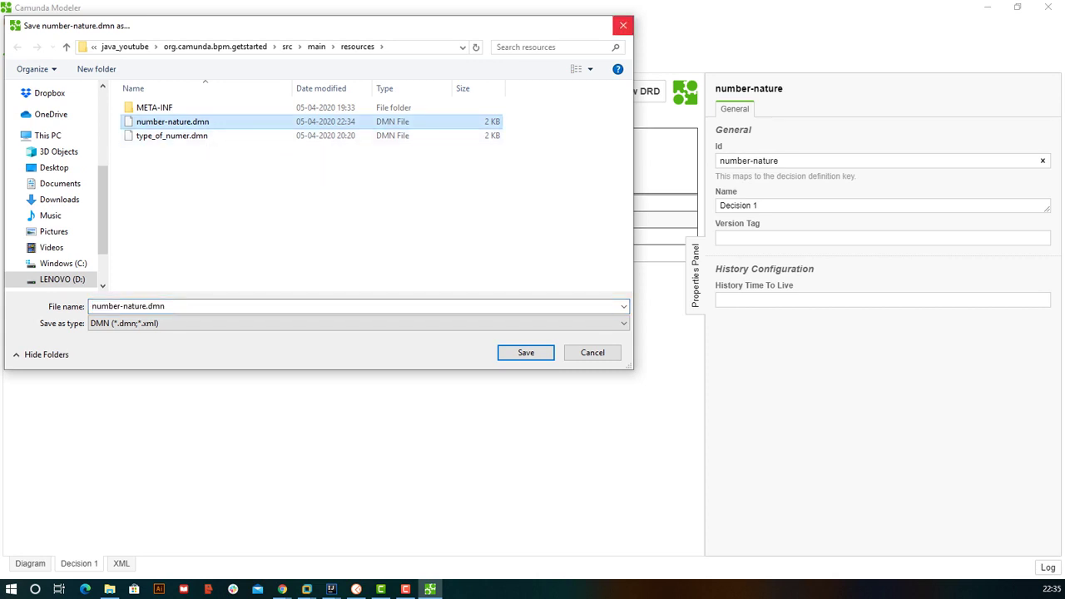
pyautogui.click(624, 25)
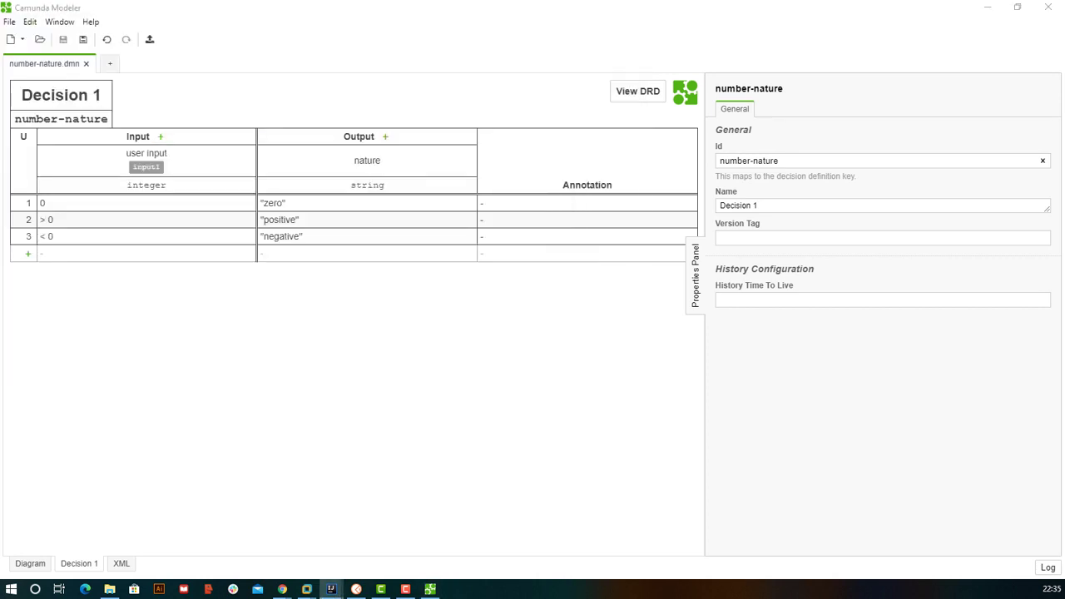
pyautogui.click(331, 589)
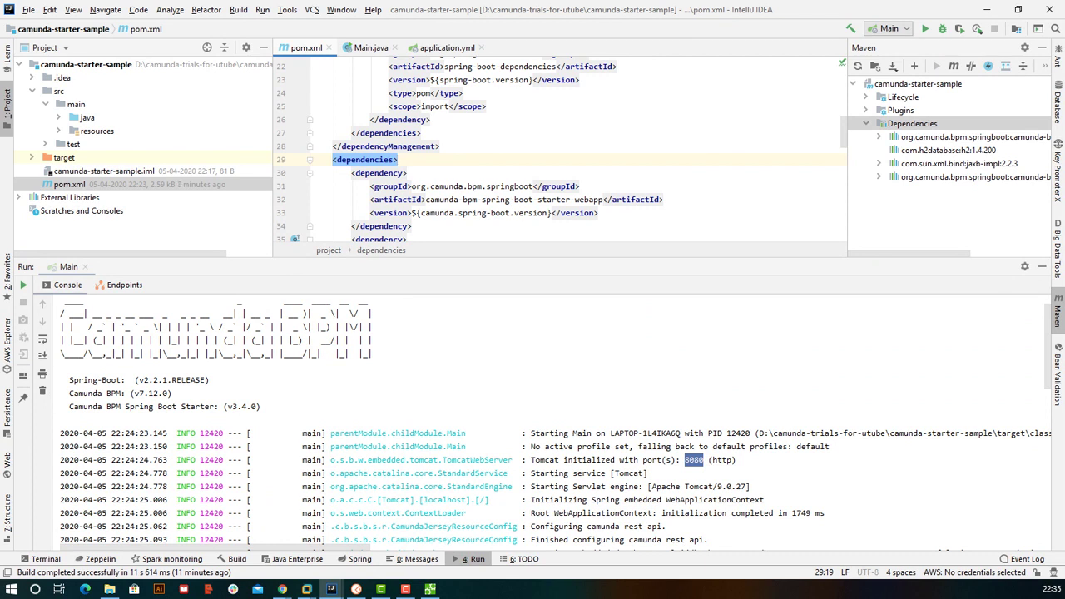
# - Paste number-nature.dmn into the camunda-starter-sample project's src/main/resources folder
pyautogui.hotkey('alt', '1')
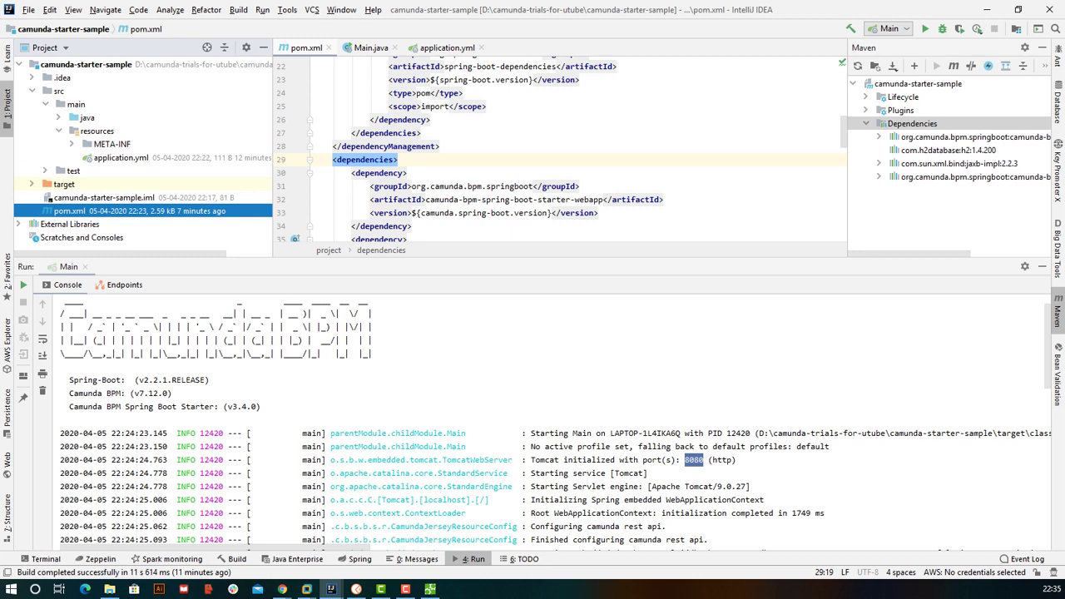
pyautogui.click(97, 131)
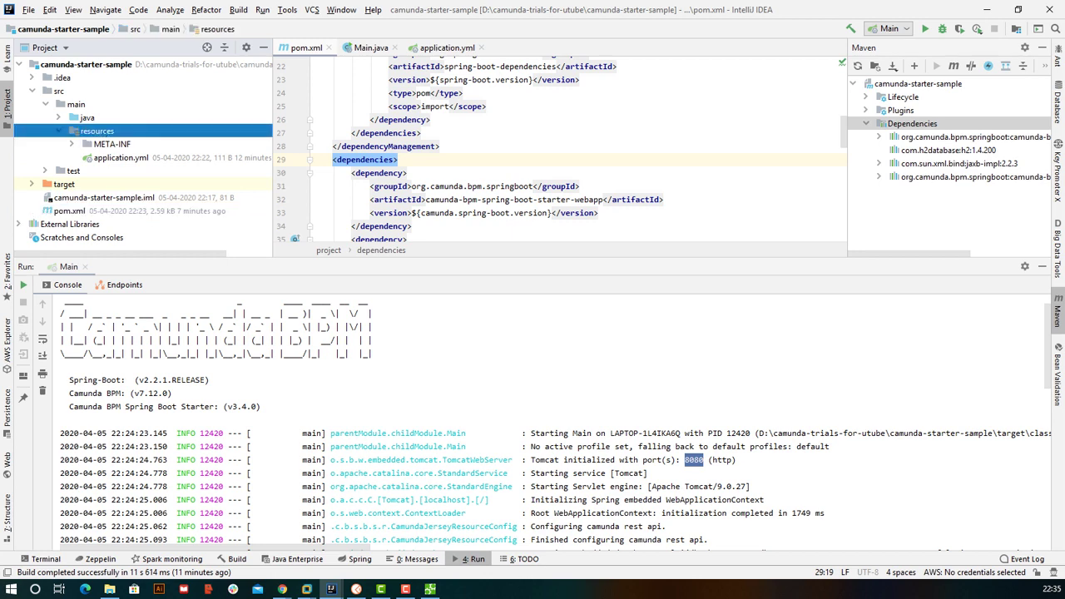
pyautogui.rightClick(114, 130)
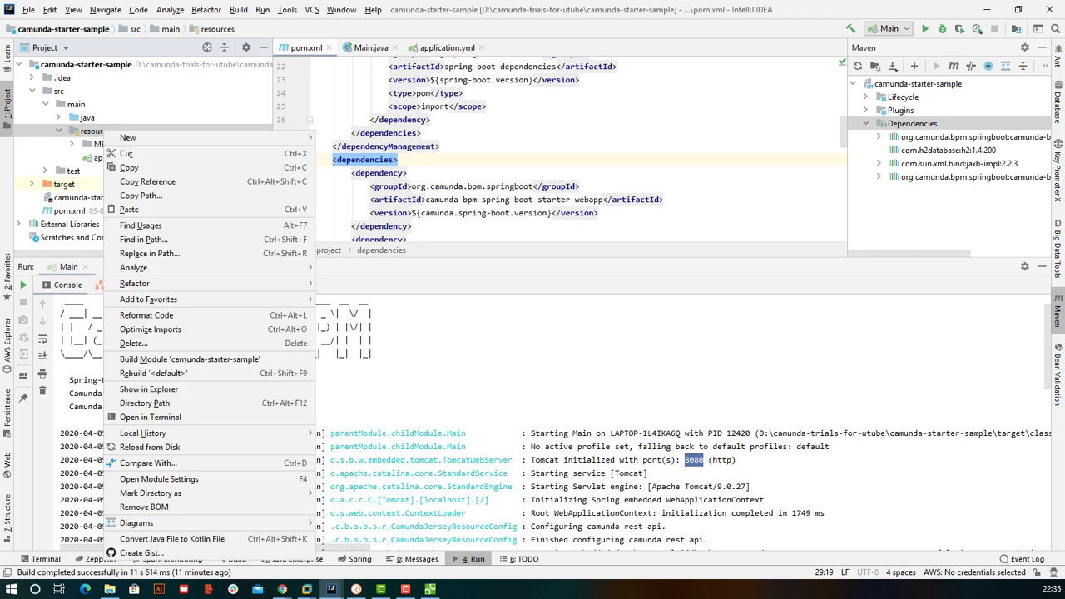
pyautogui.click(133, 209)
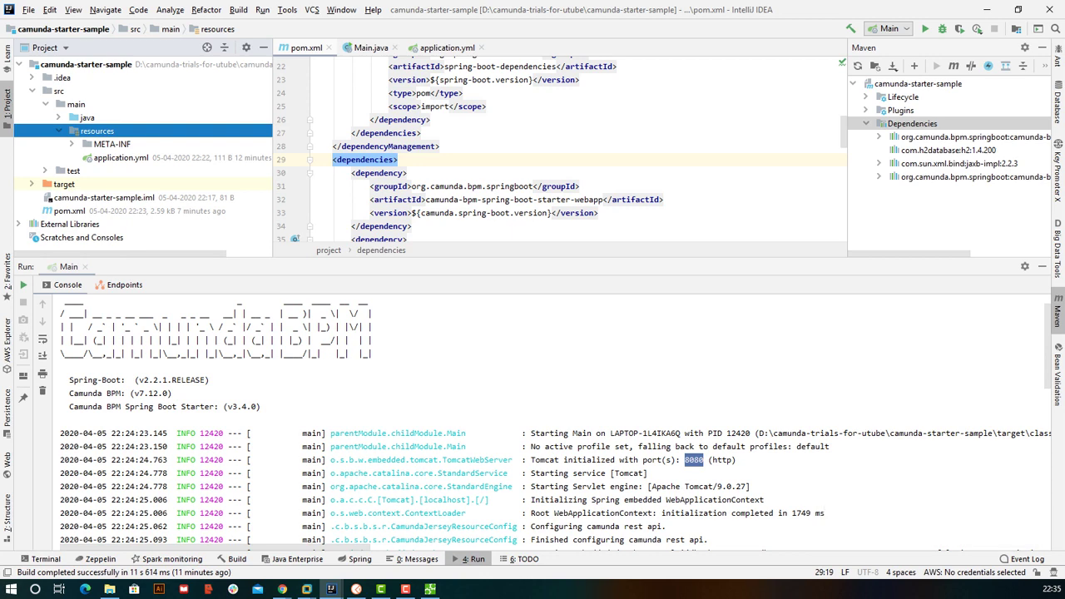
pyautogui.press('super+Down')
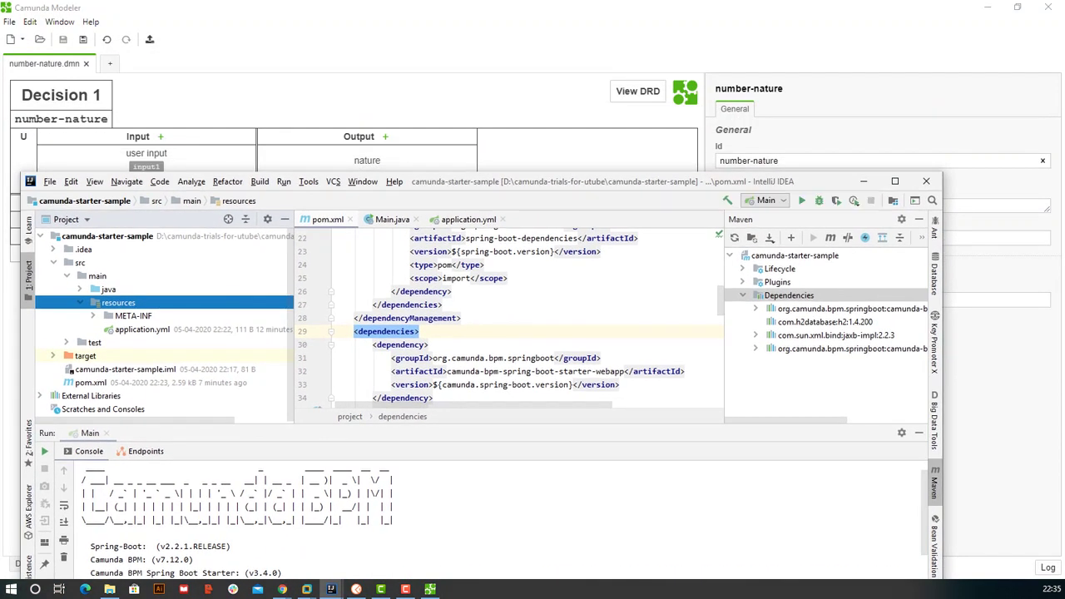
pyautogui.press('super+Down')
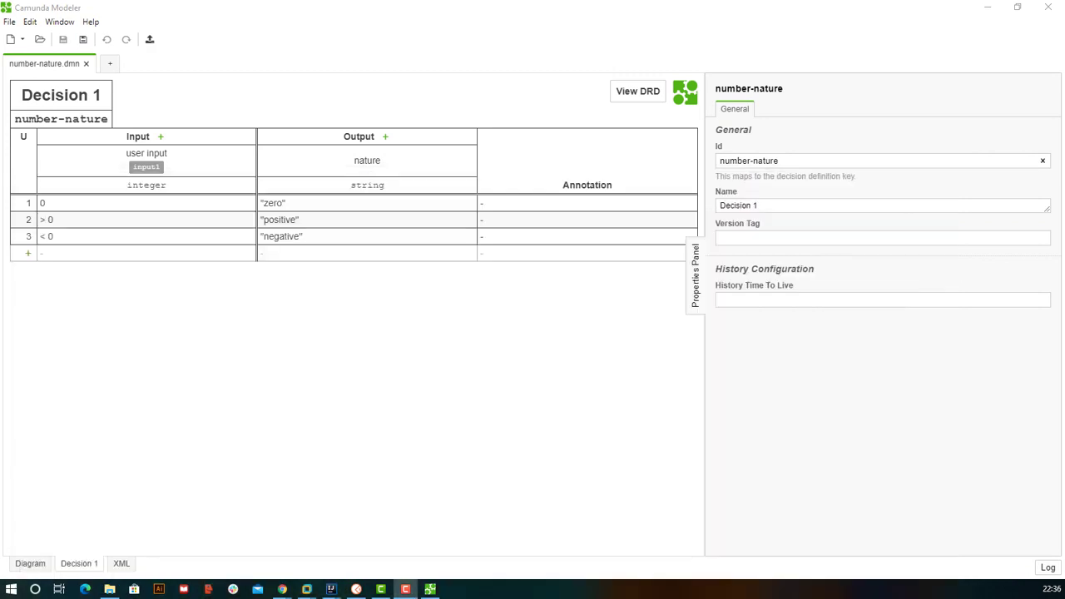
pyautogui.hotkey('alt', 'Tab')
pyautogui.press('super+Up')
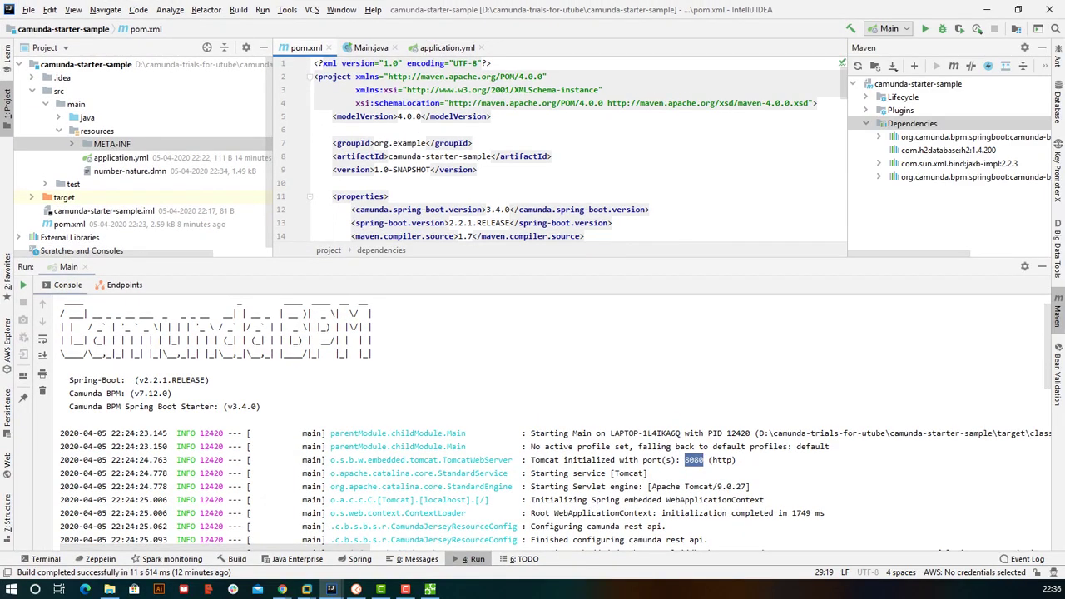
# - Select the new number-nature.dmn and rerun the Spring Boot Main application
pyautogui.click(129, 170)
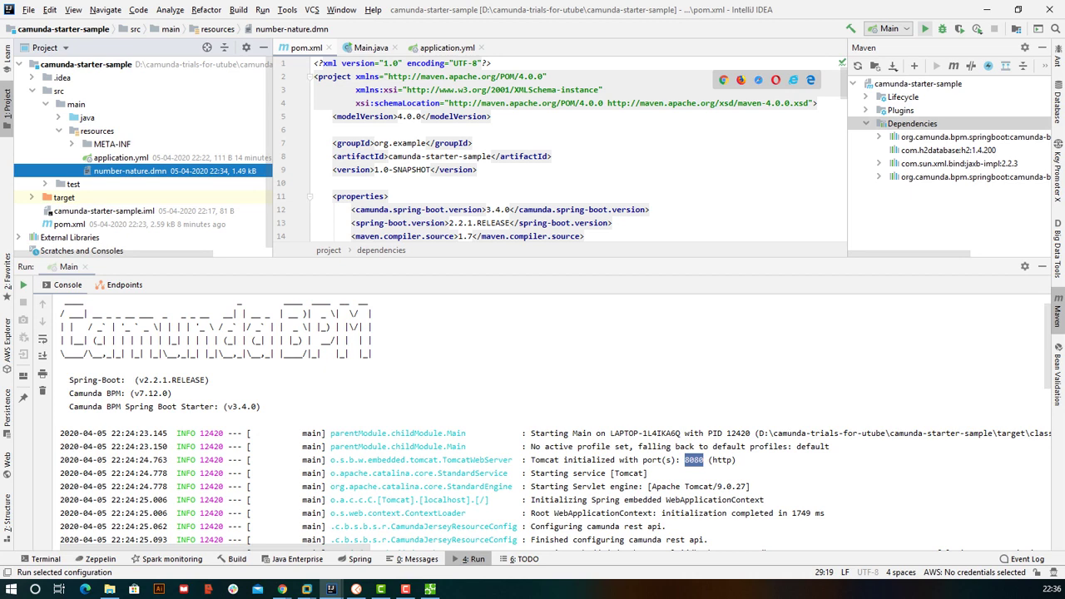
pyautogui.click(924, 29)
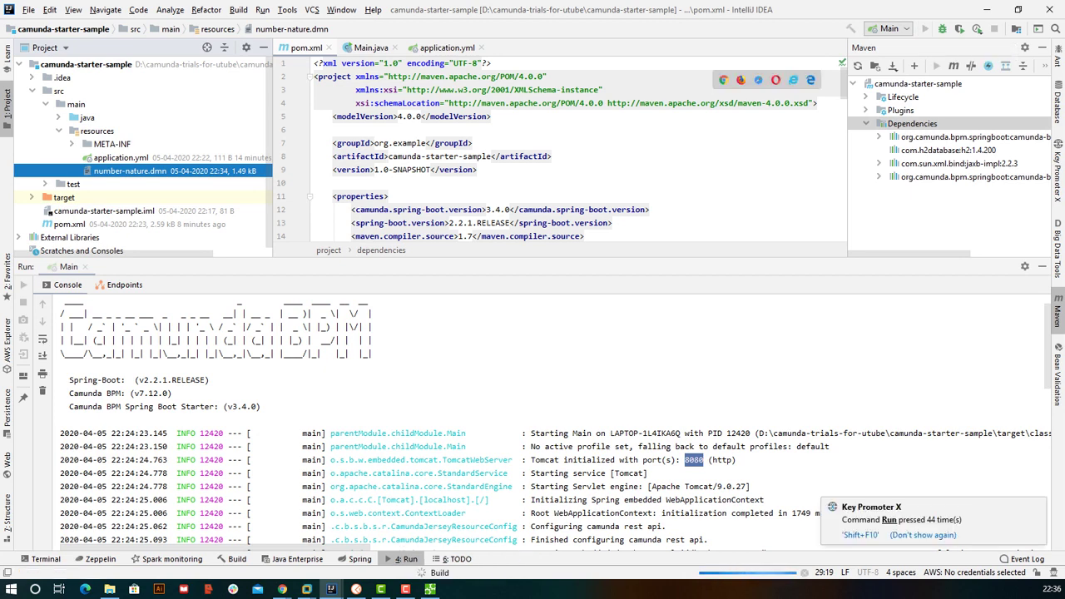
pyautogui.click(282, 589)
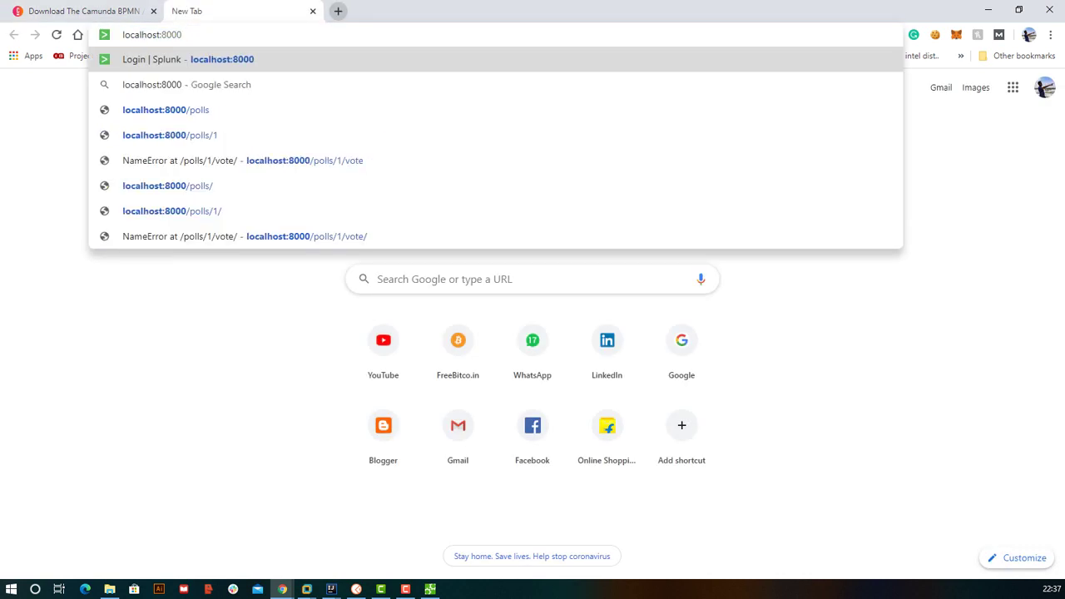
# - Load localhost:8080 in Chrome, then return to IntelliJ with the Run console maximized
pyautogui.press('BackSpace')
pyautogui.press('BackSpace')
pyautogui.write('80')
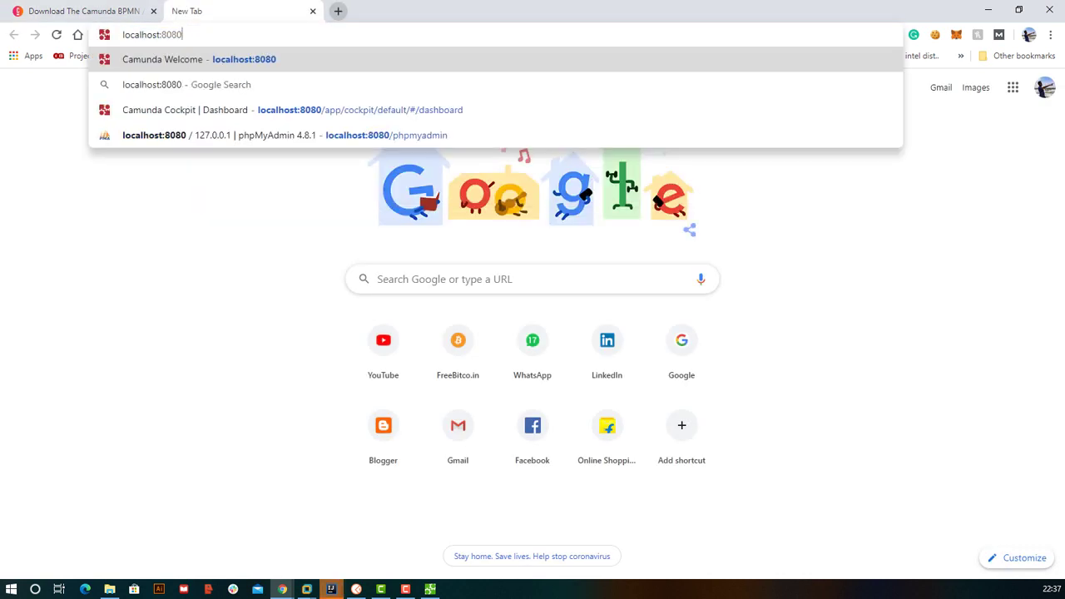
pyautogui.press('Return')
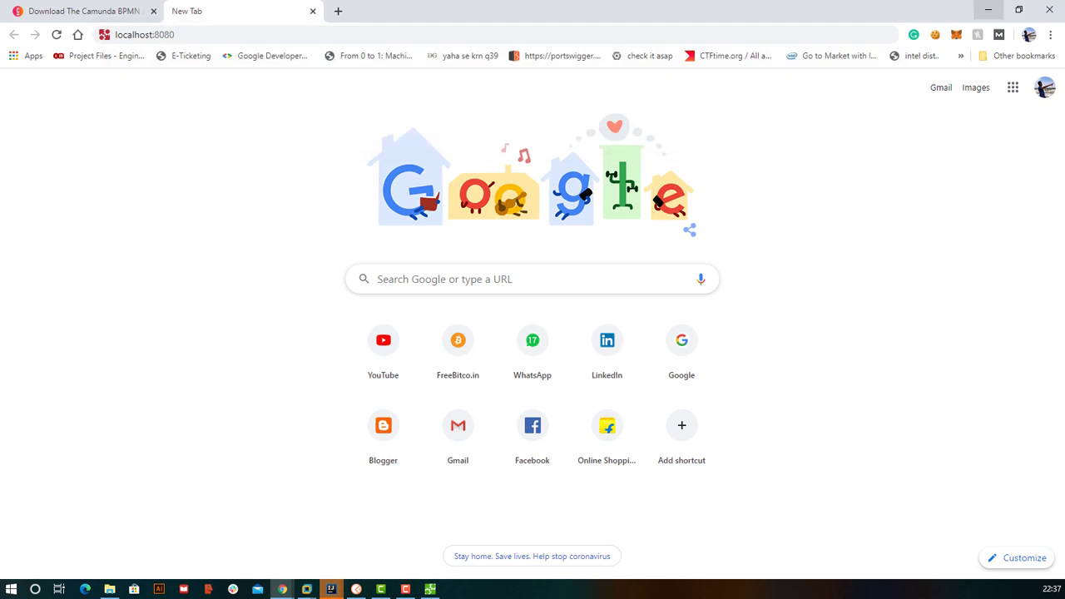
pyautogui.click(988, 9)
pyautogui.hotkey('ctrl', 'shift', 'Up')
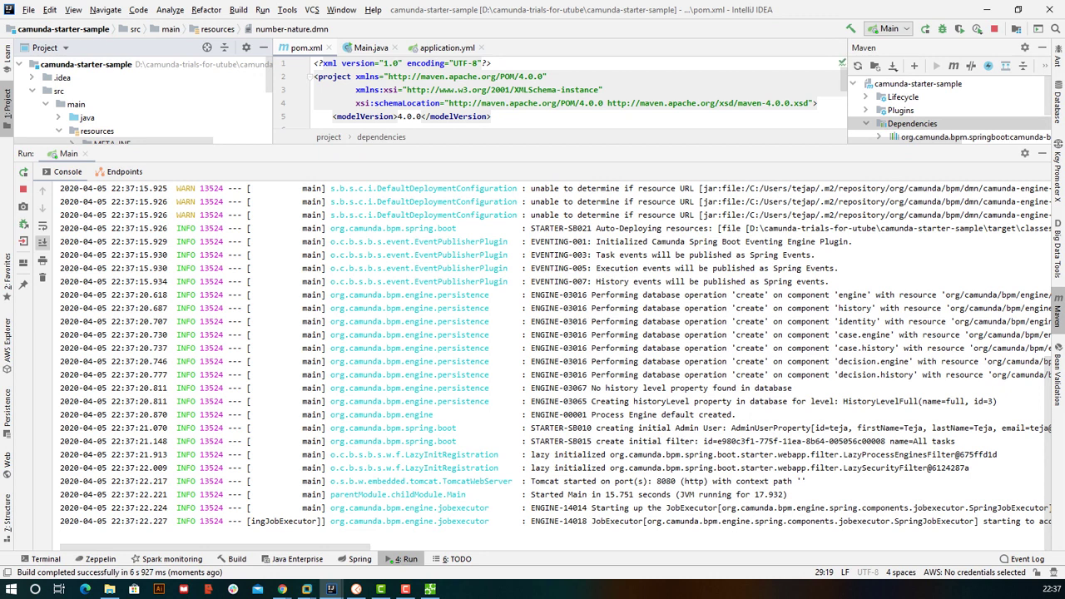
# - Search the run log for 'number-nature' and inspect its auto-deployed resource path
pyautogui.hotkey('ctrl', 'f')
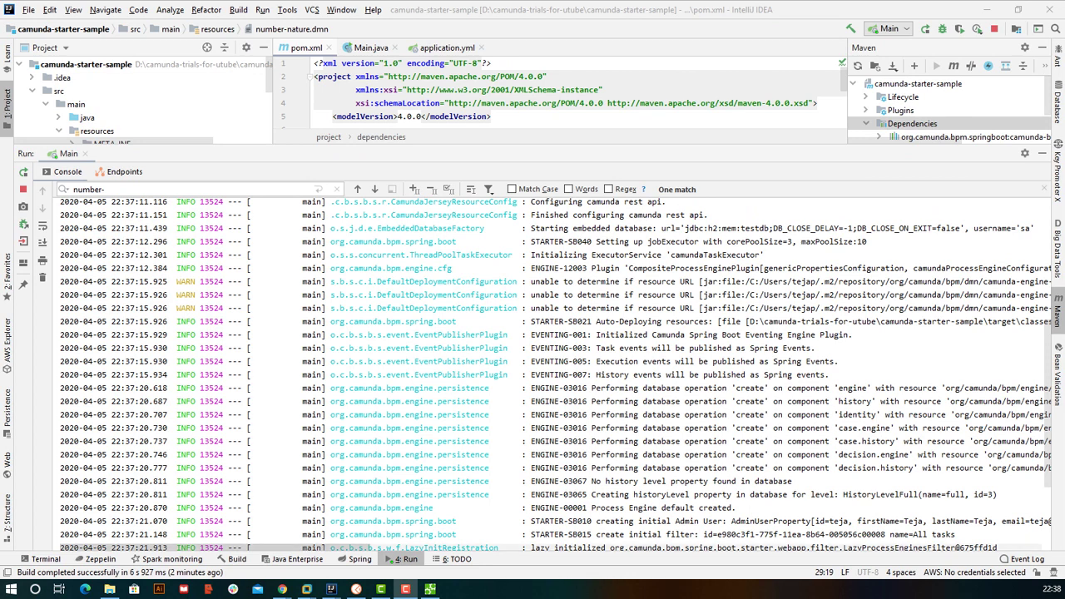
pyautogui.click(199, 189)
pyautogui.write('natur')
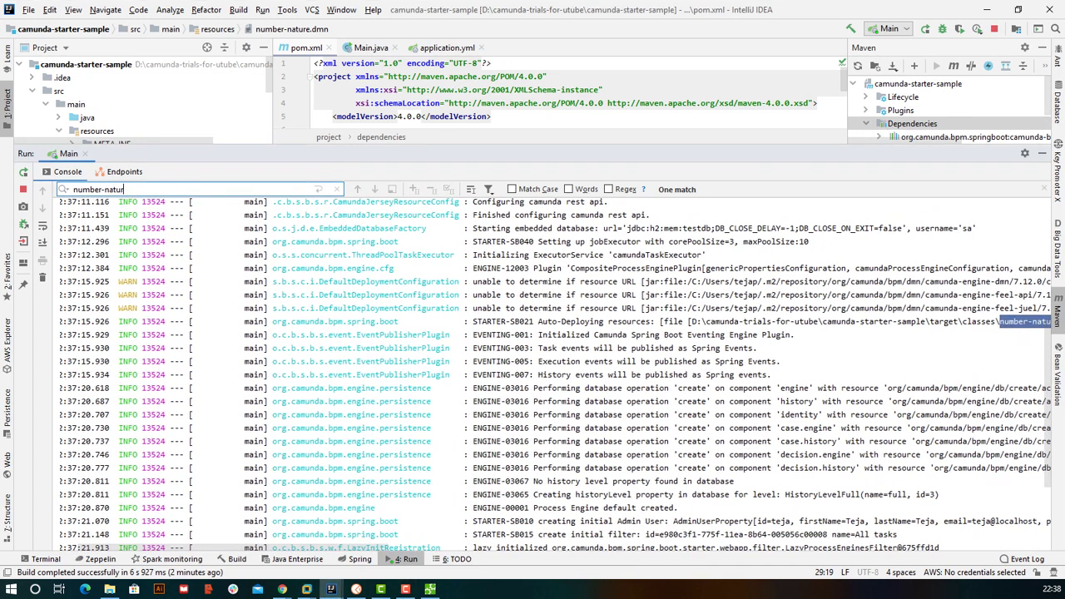
pyautogui.write('e')
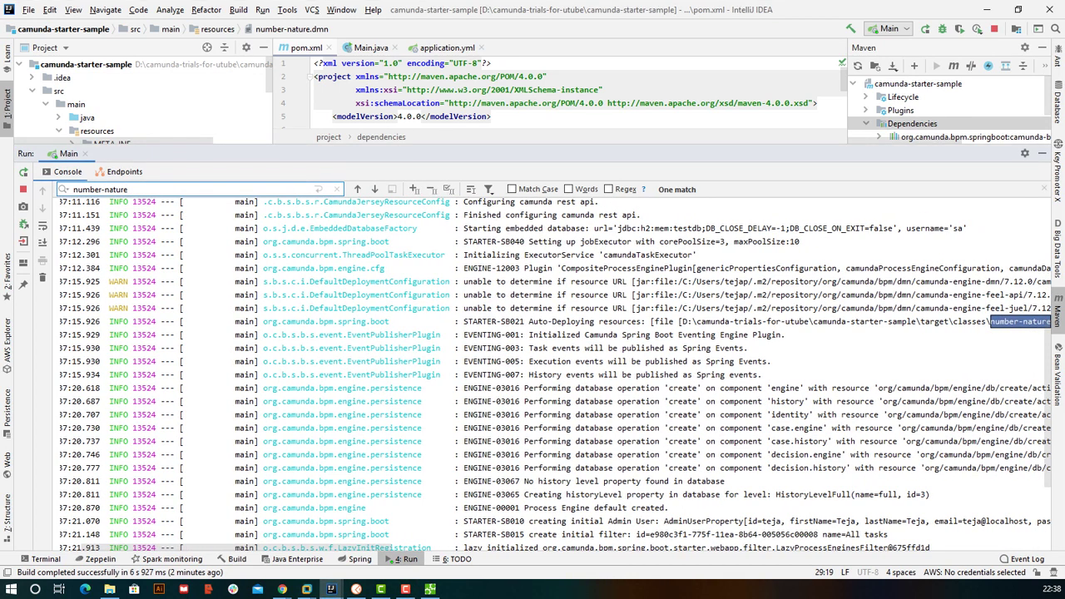
pyautogui.moveTo(525, 321); pyautogui.dragTo(775, 321)
pyautogui.click(988, 321)
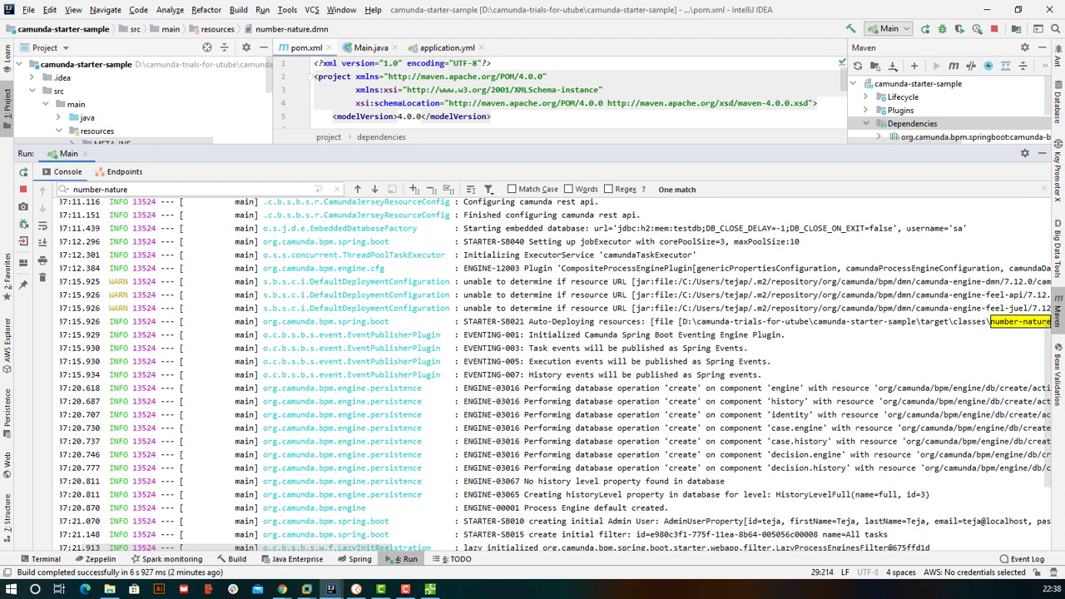
pyautogui.click(936, 321)
# - Sign in to Camunda at localhost:8080 with the account credentials and list Cockpit's decision definitions
pyautogui.click(987, 9)
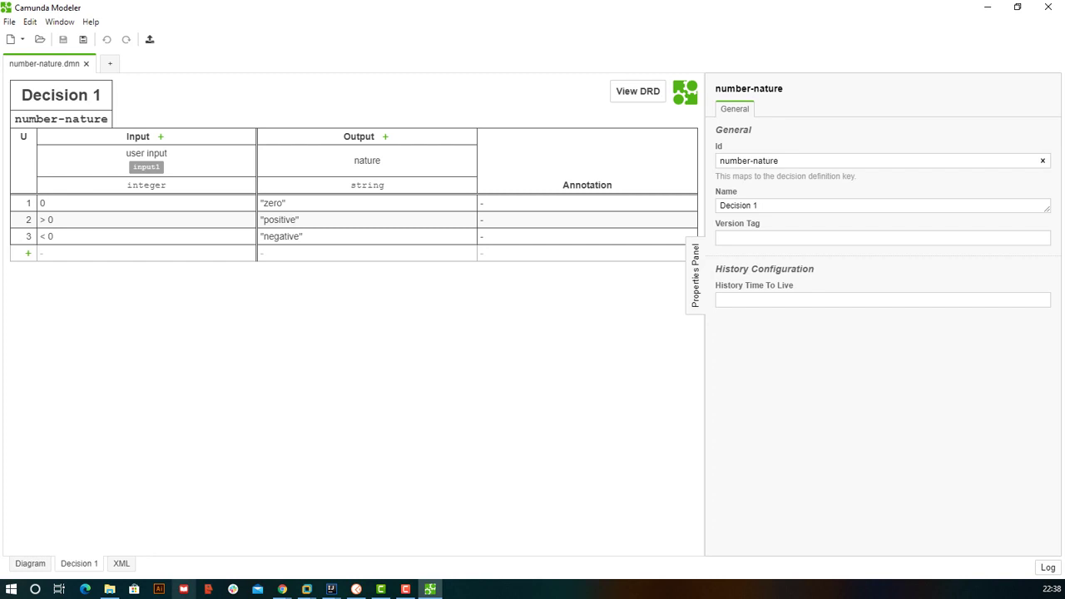
pyautogui.moveTo(283, 589)
pyautogui.click(333, 532)
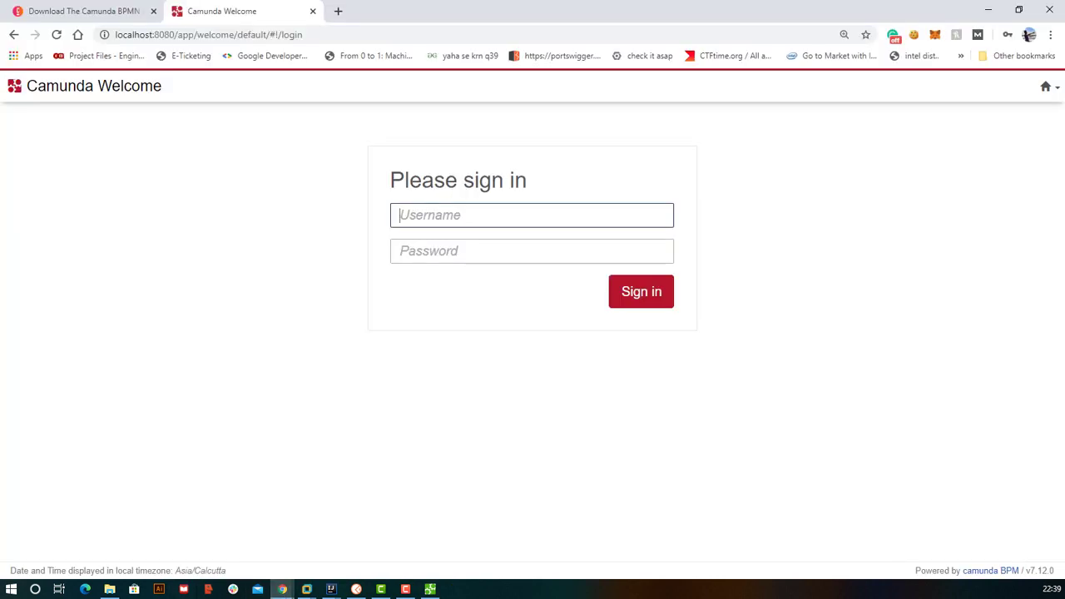
pyautogui.hotkey('ctrl', 'l')
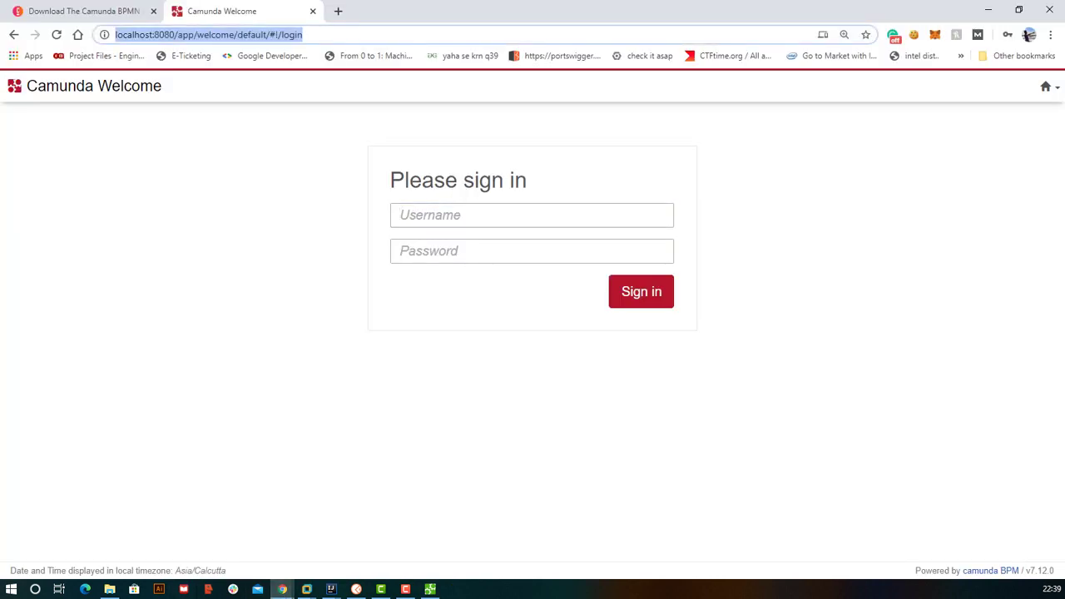
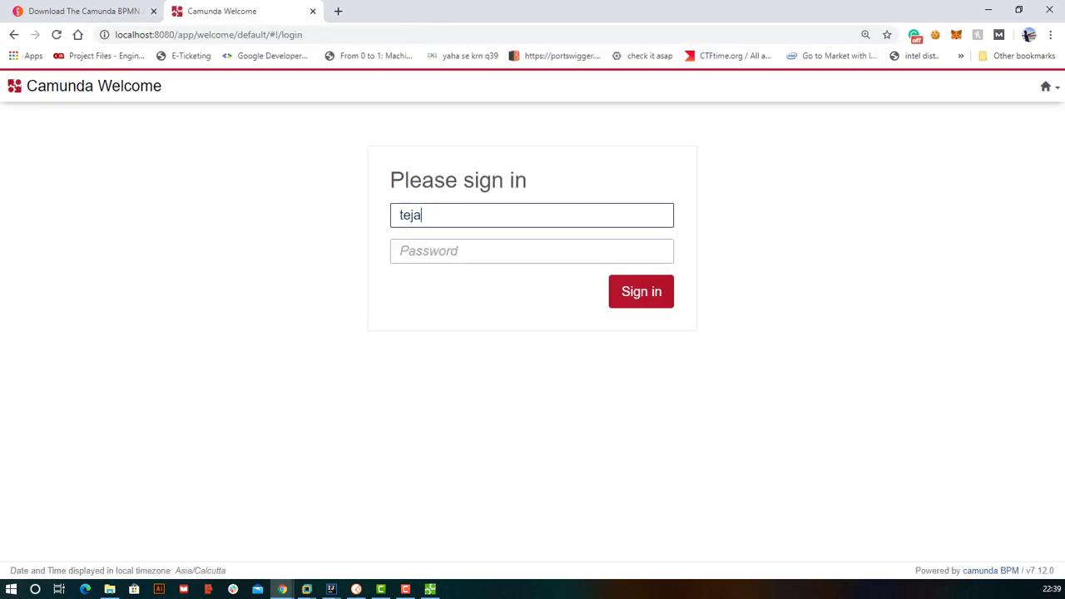
pyautogui.press('Tab')
pyautogui.press('Return')
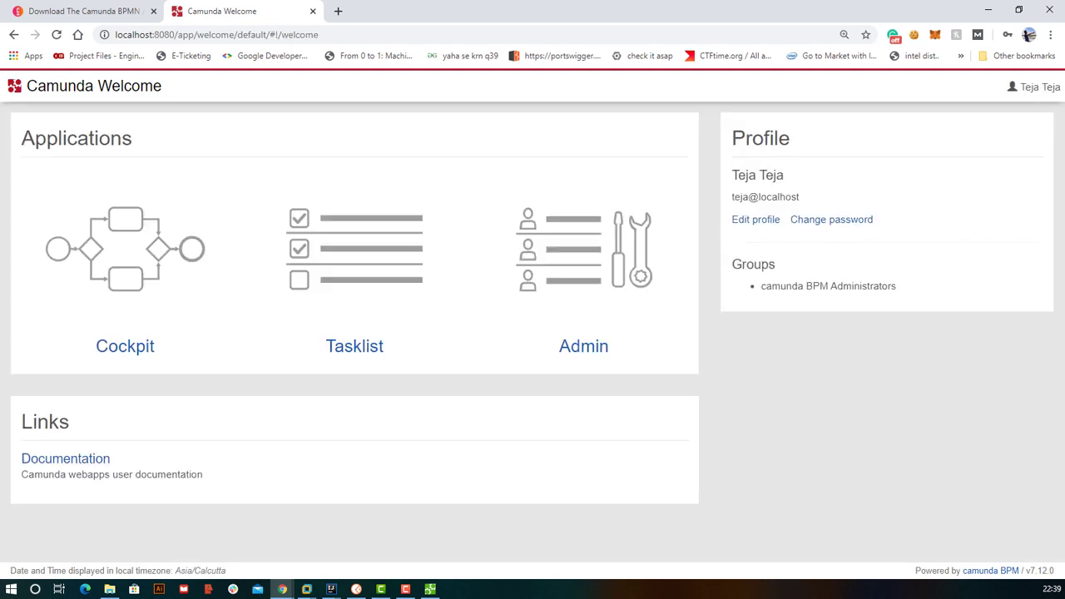
pyautogui.click(125, 346)
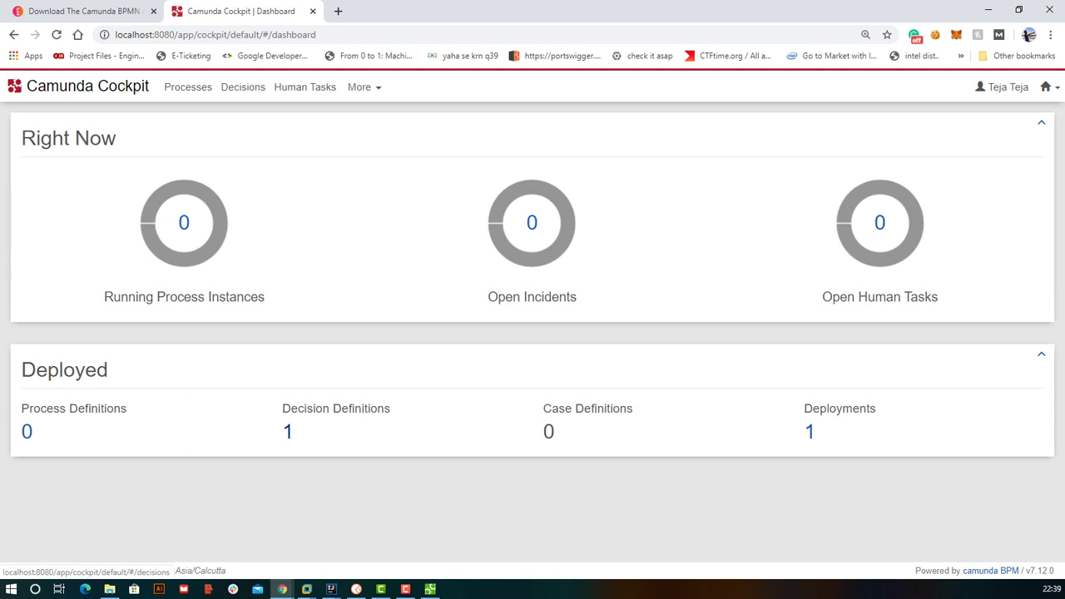
pyautogui.click(287, 432)
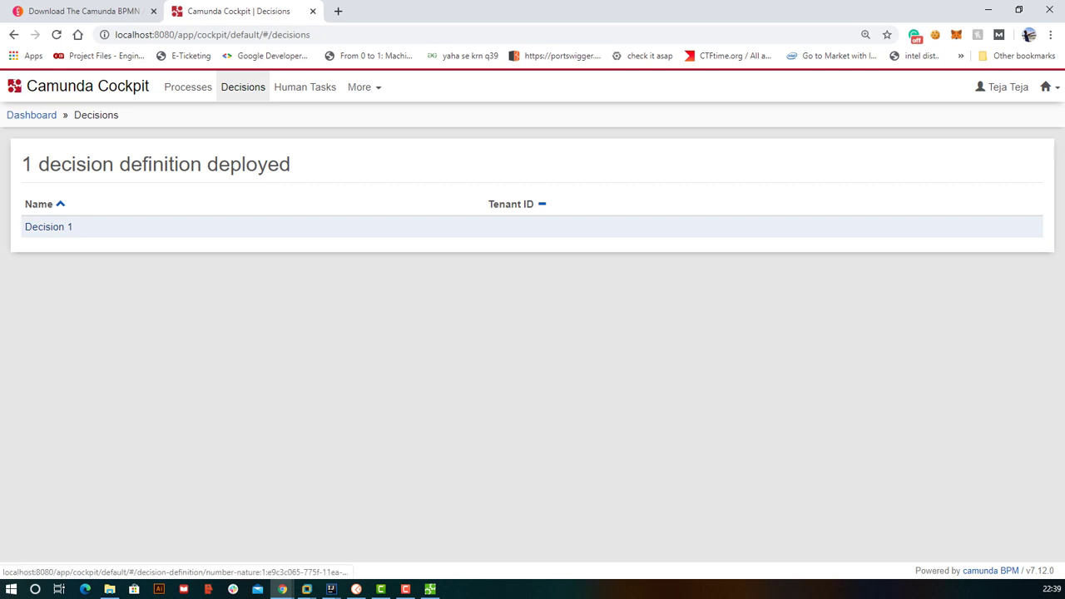
# - Review Decision 1's DMN rules in Cockpit before moving over to Postman
pyautogui.click(48, 226)
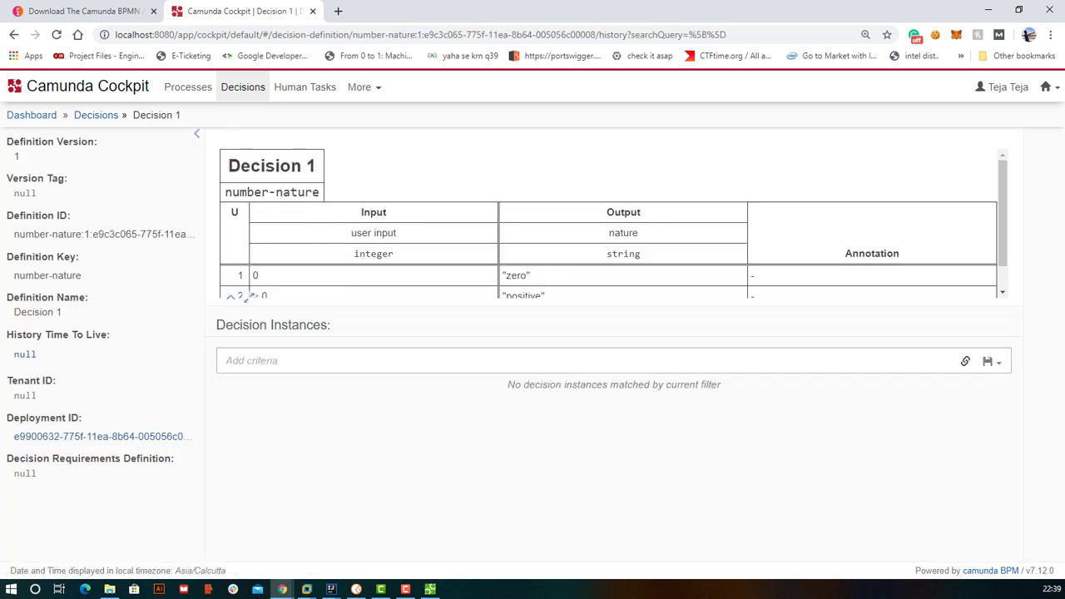
pyautogui.scroll(-1, 246, 297)
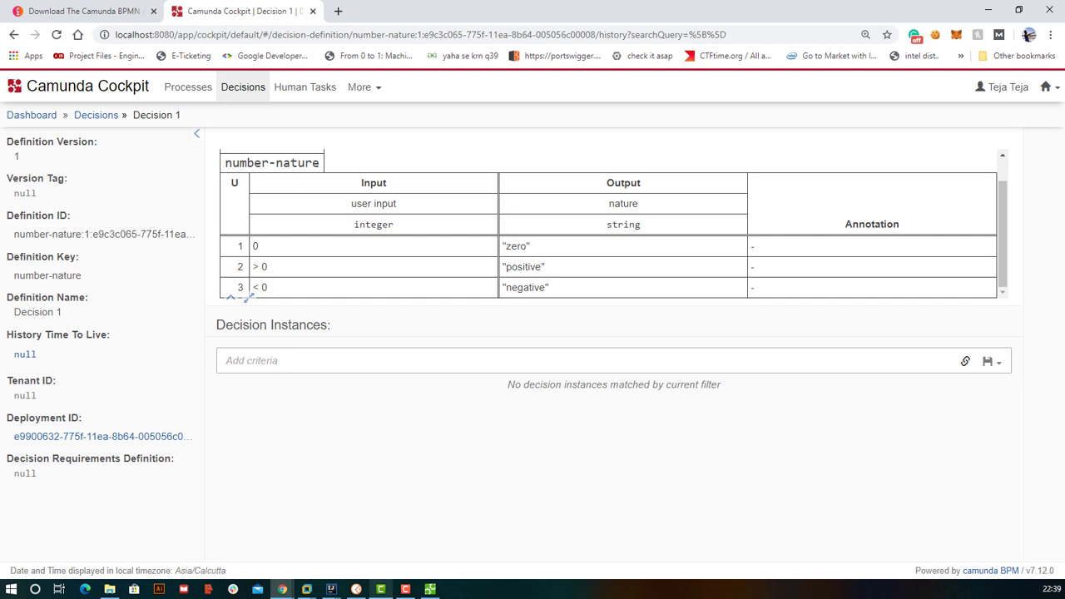
pyautogui.click(356, 589)
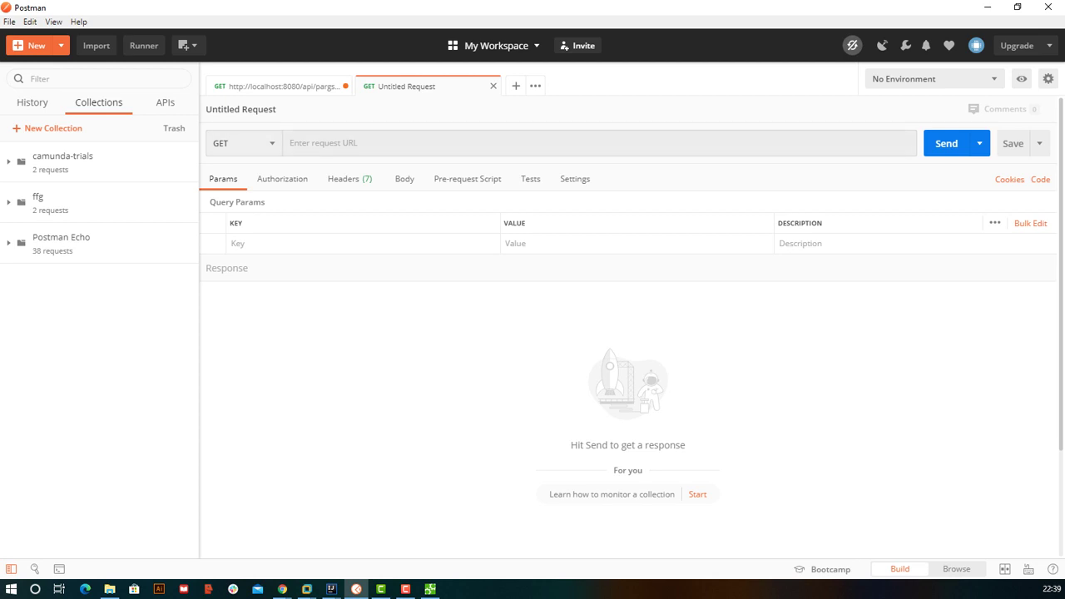
# - Make the new request a POST to localhost:8080/rest/decision-definition/
pyautogui.click(249, 143)
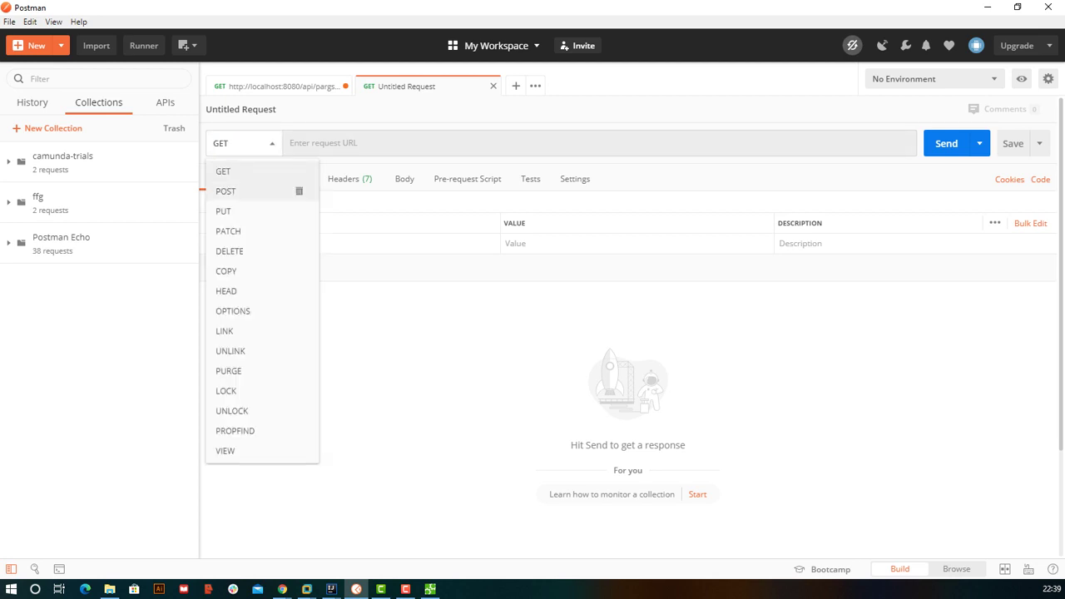
pyautogui.click(297, 190)
pyautogui.click(290, 143)
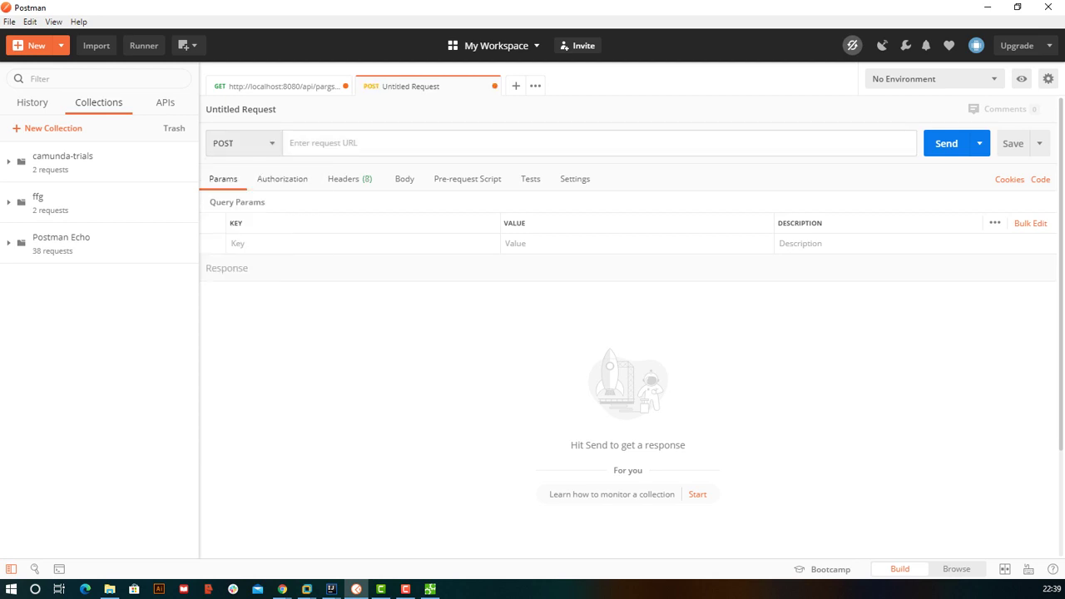
pyautogui.write('local')
pyautogui.press('Down')
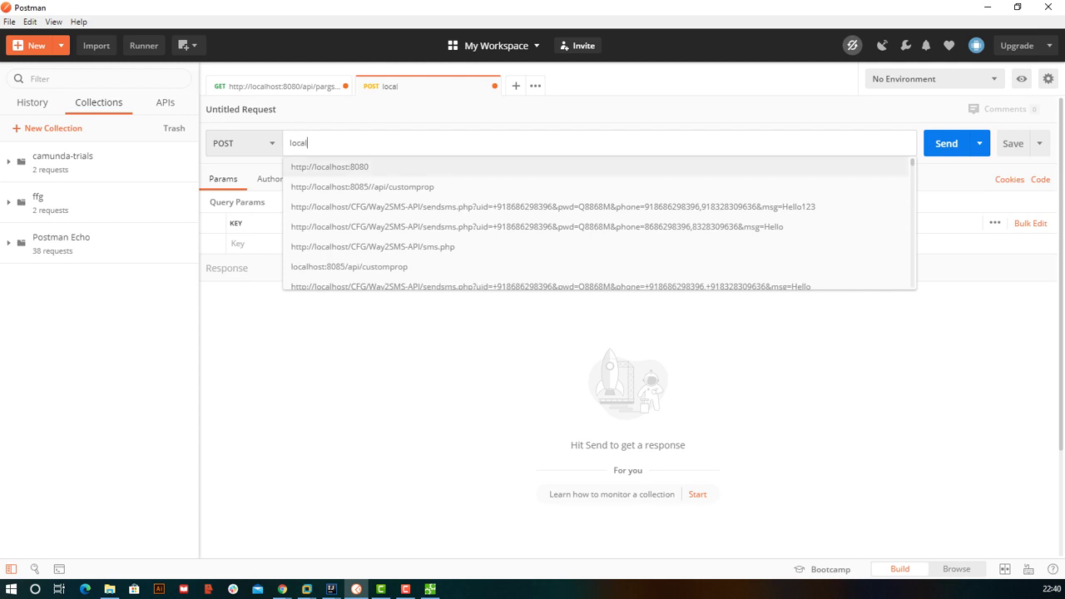
pyautogui.press('Return')
pyautogui.write('/')
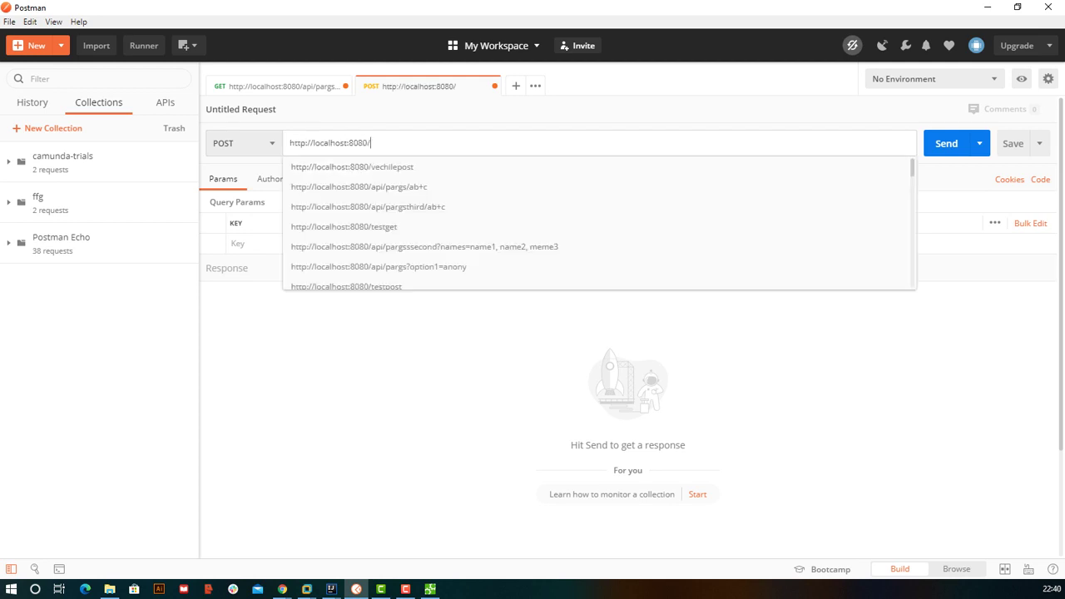
pyautogui.write('rest/')
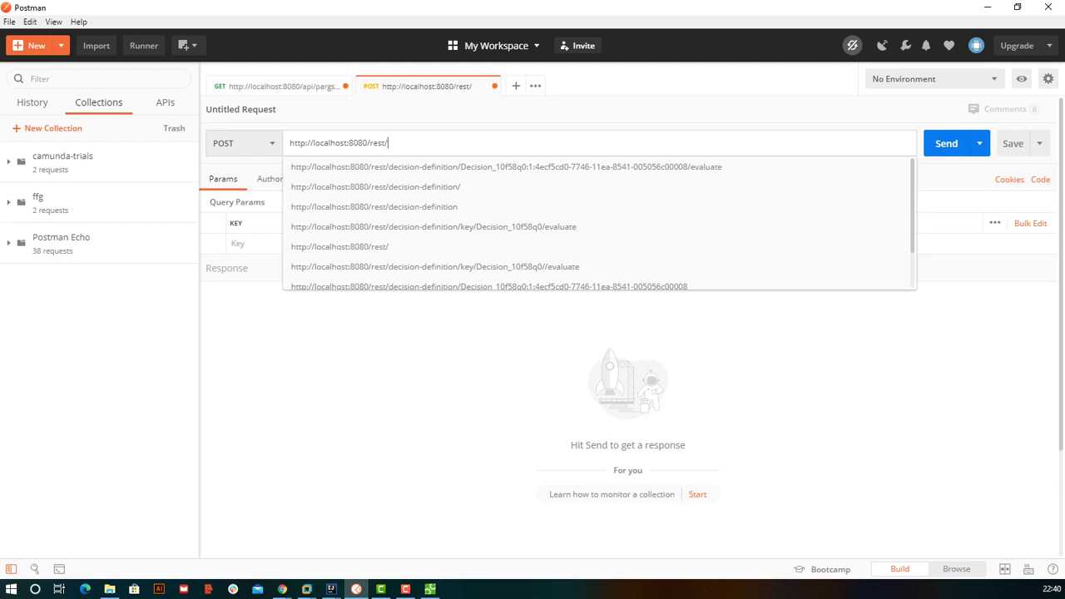
pyautogui.write('dec')
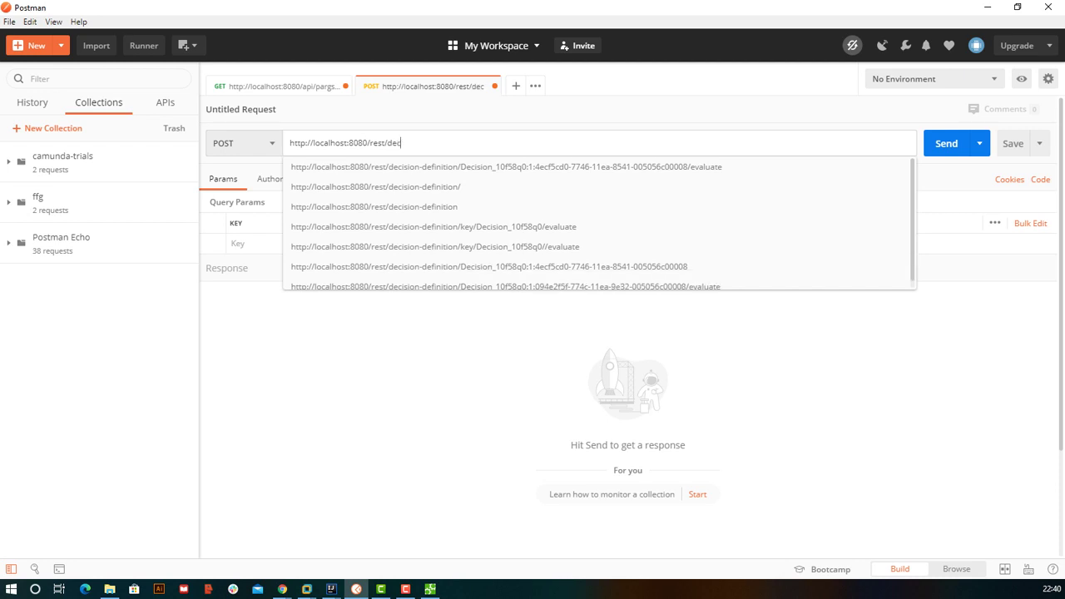
pyautogui.write('ision-definition/')
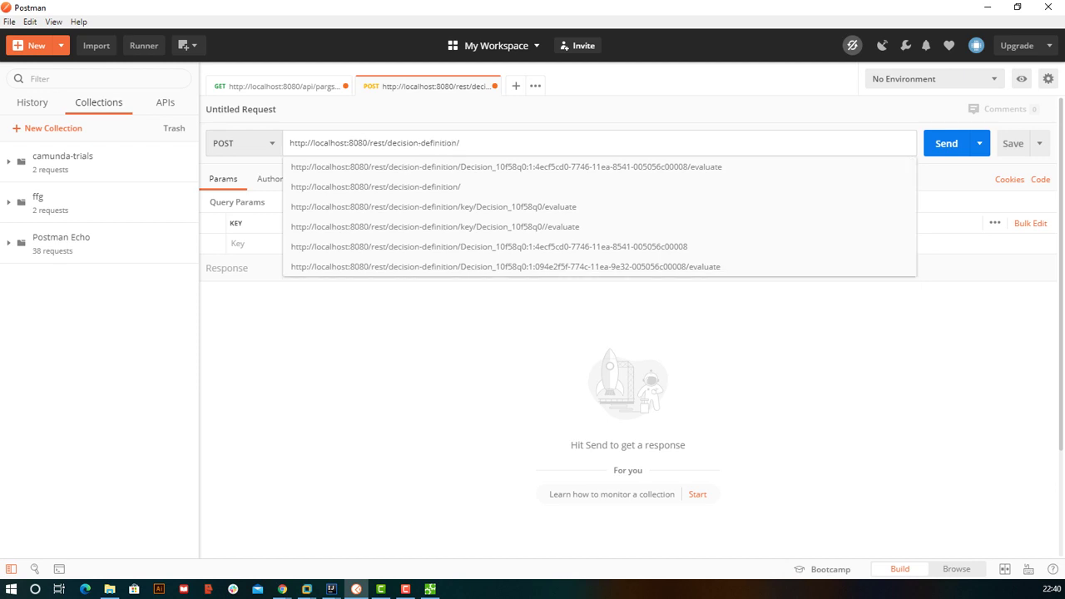
# - Complete the URL with key/number-nature/evaluate, using the definition key copied from Cockpit
pyautogui.press('super+Down')
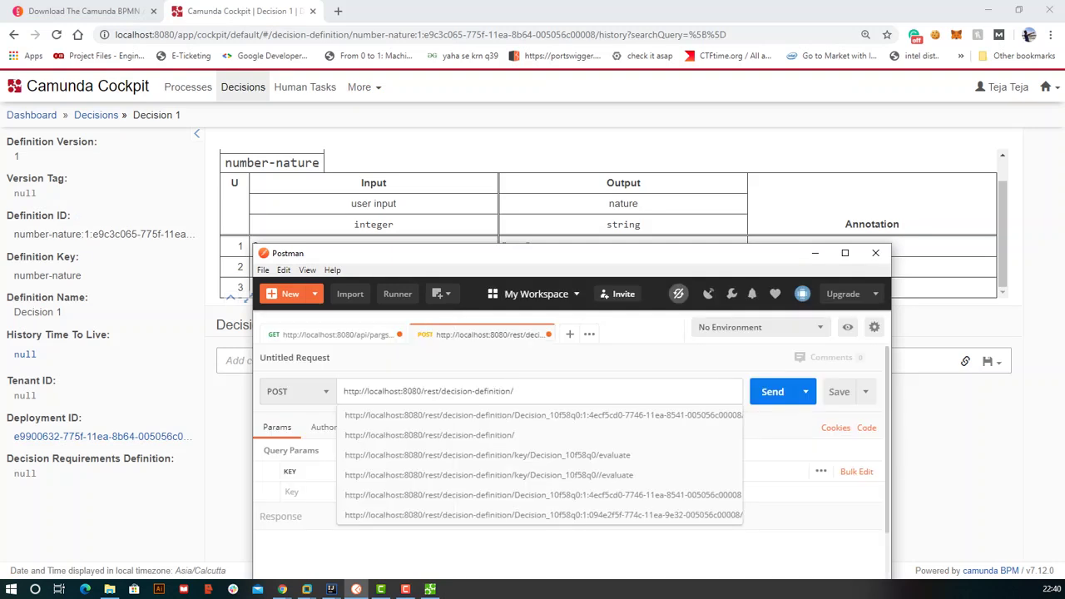
pyautogui.press('Down')
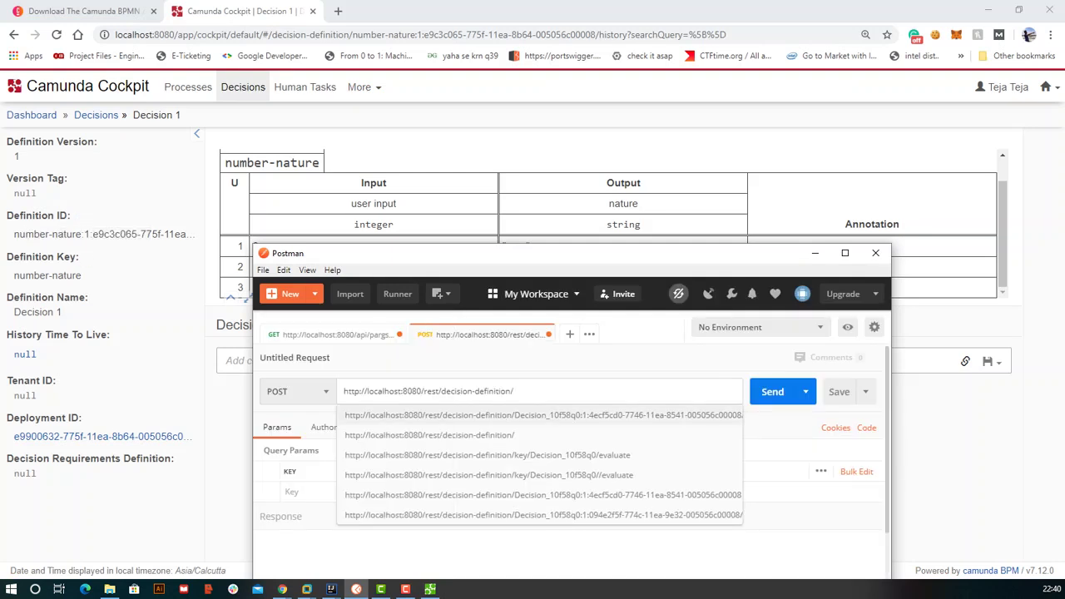
pyautogui.write('key')
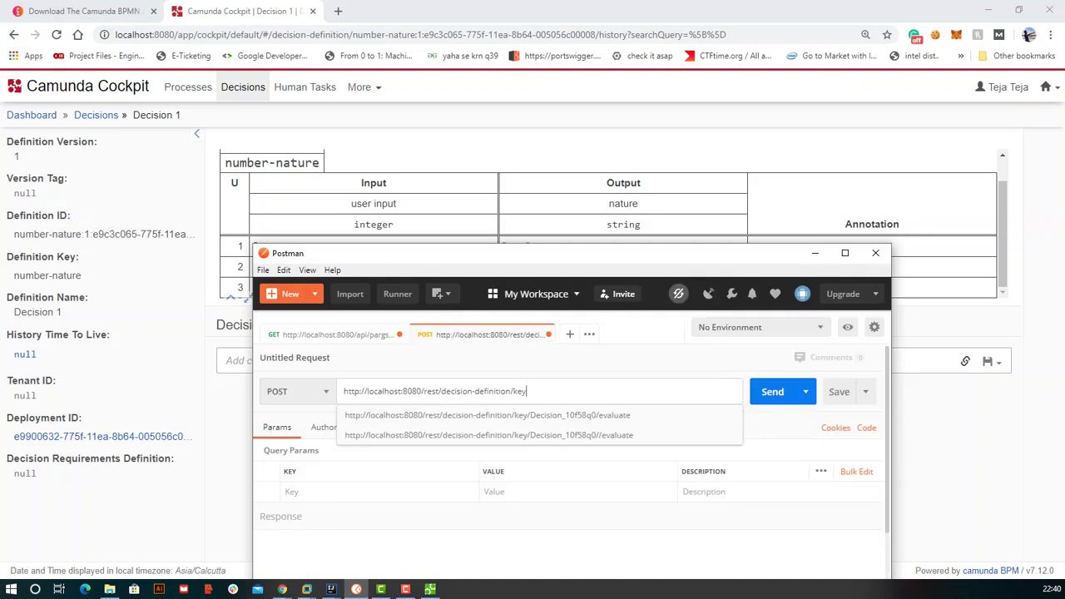
pyautogui.write('/')
pyautogui.write('number-nature')
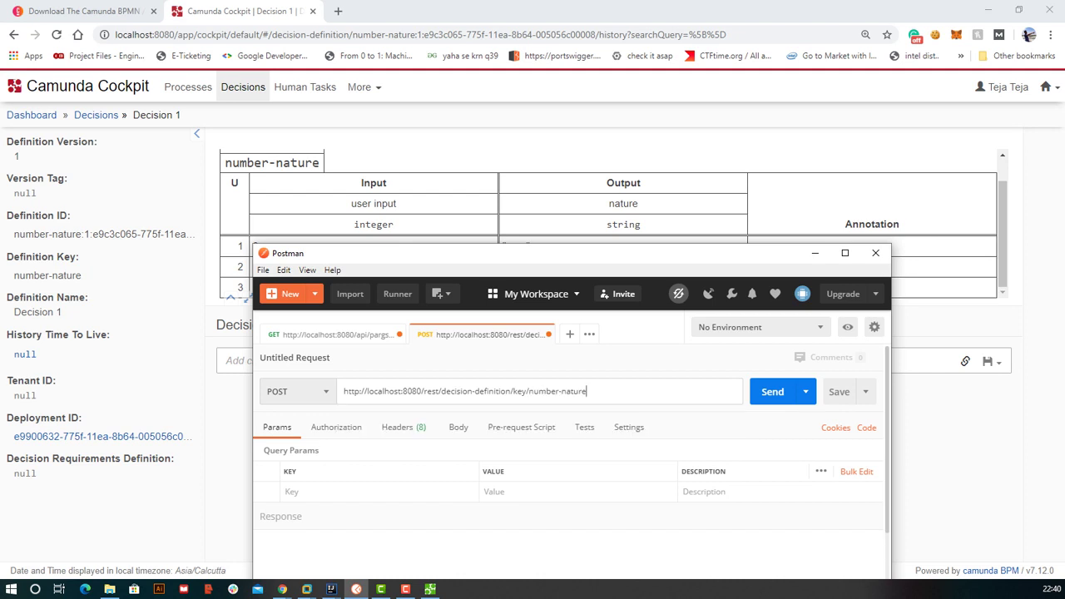
pyautogui.hotkey('ctrl', 'z')
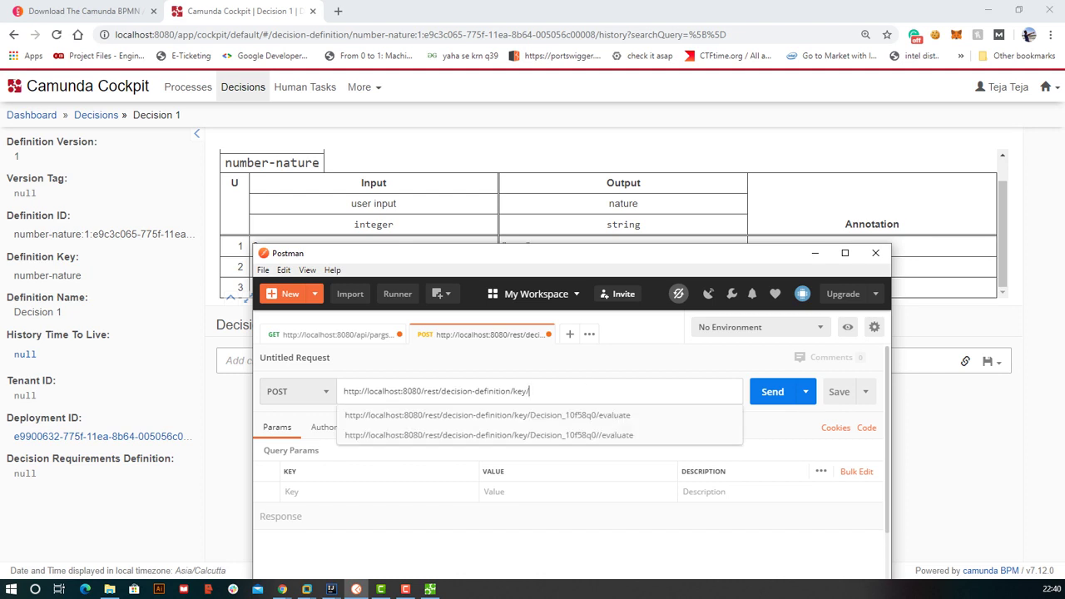
pyautogui.click(86, 257)
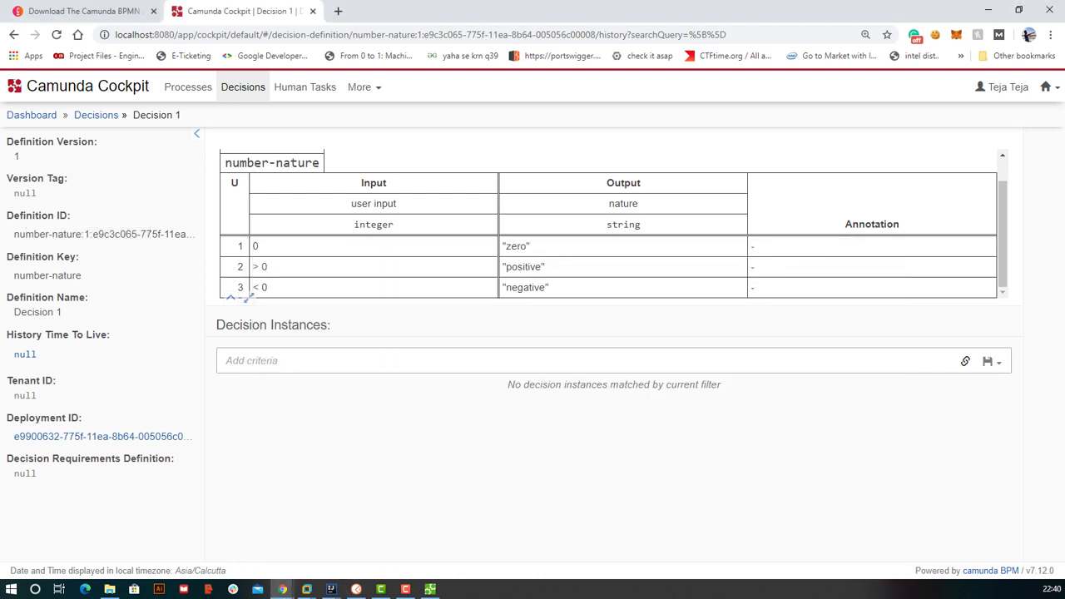
pyautogui.click(356, 589)
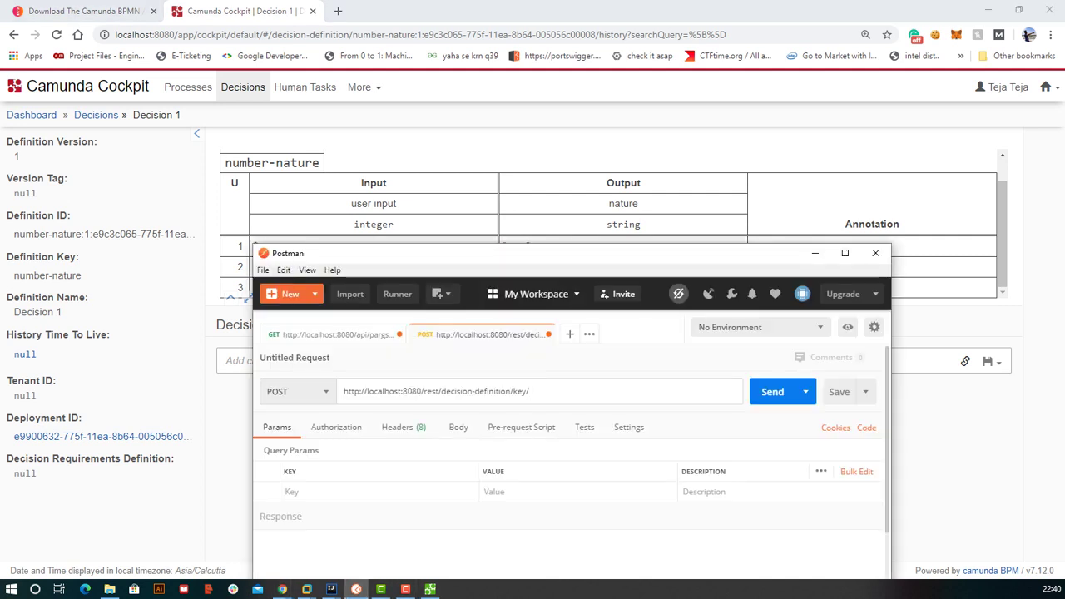
pyautogui.hotkey('ctrl', 'v')
pyautogui.hotkey('ctrl', 'z')
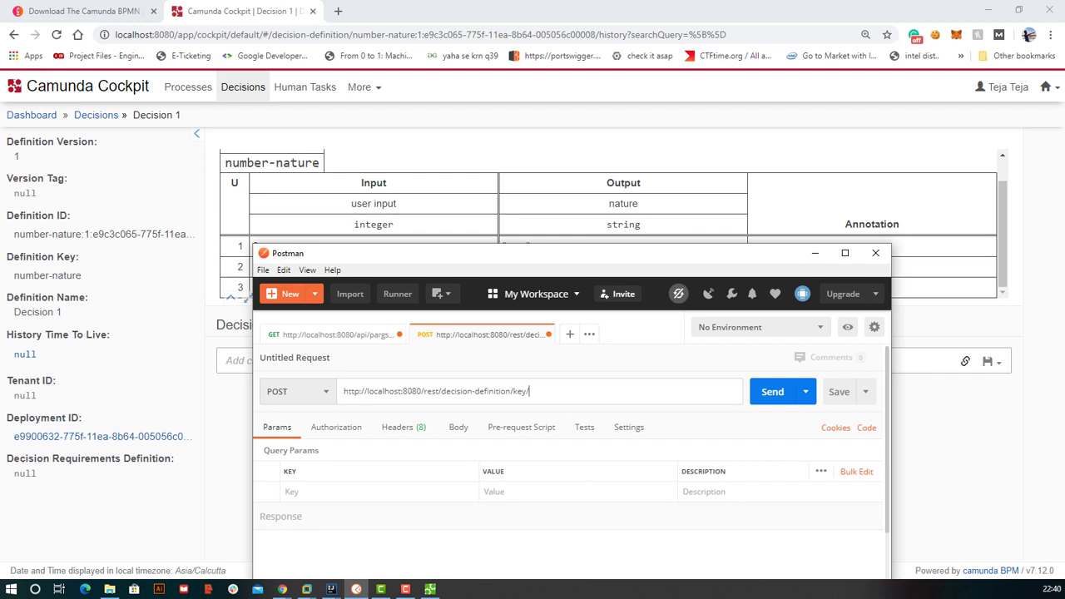
pyautogui.hotkey('ctrl', 'v')
pyautogui.write('/evaluate')
pyautogui.press('super+Up')
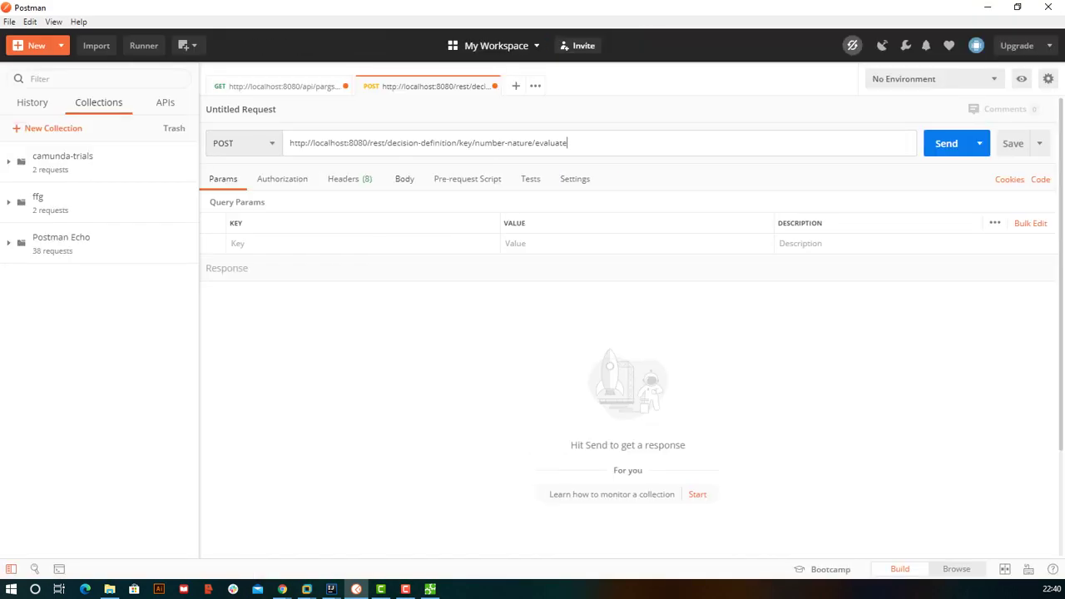
# - Give the request a raw body in JSON format
pyautogui.click(405, 179)
pyautogui.click(440, 205)
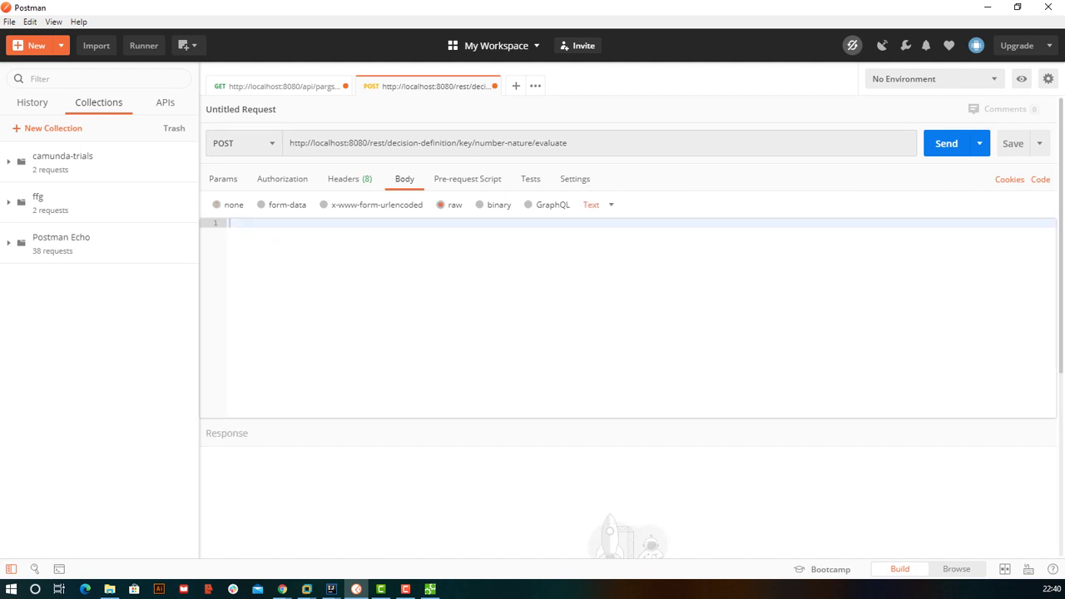
pyautogui.click(593, 204)
pyautogui.click(596, 266)
# - Copy the JSON body from the saved camunda-trials evaluate request into the new request
pyautogui.click(63, 158)
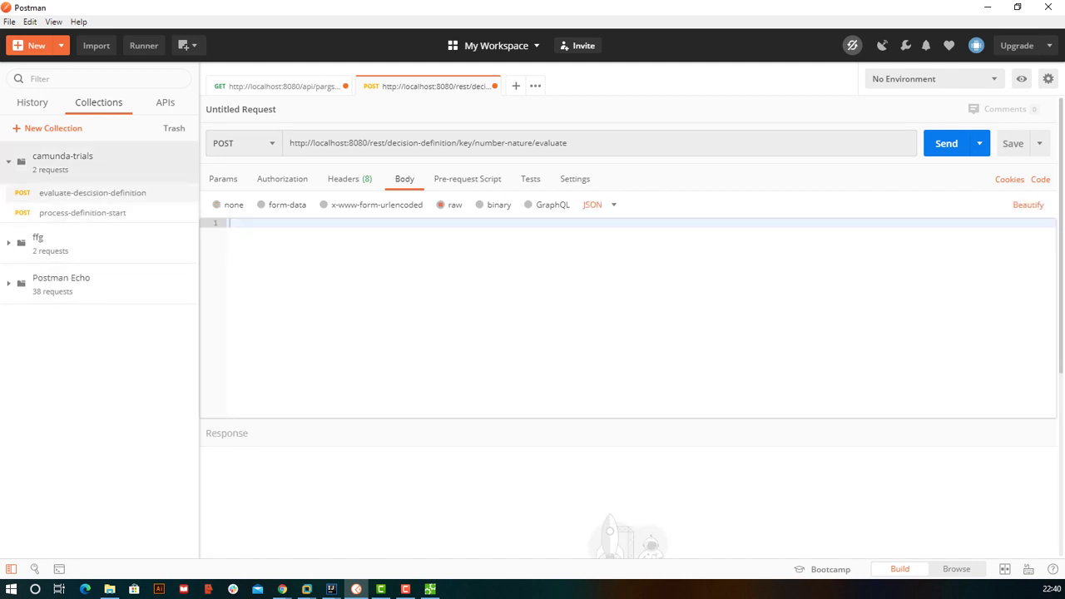
pyautogui.click(91, 193)
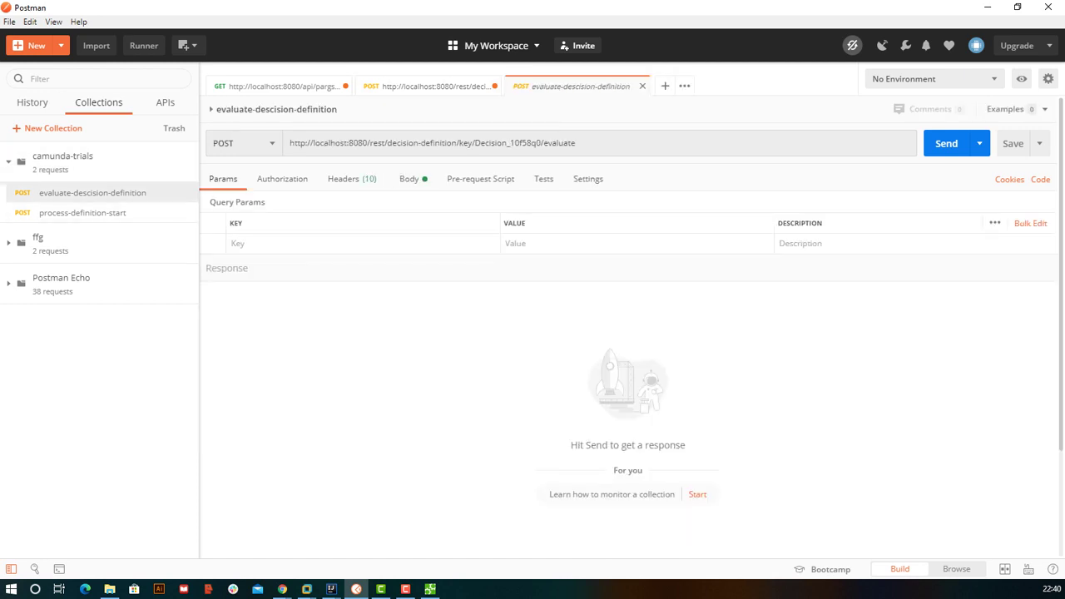
pyautogui.click(409, 179)
pyautogui.click(236, 261)
pyautogui.hotkey('ctrl', 'a')
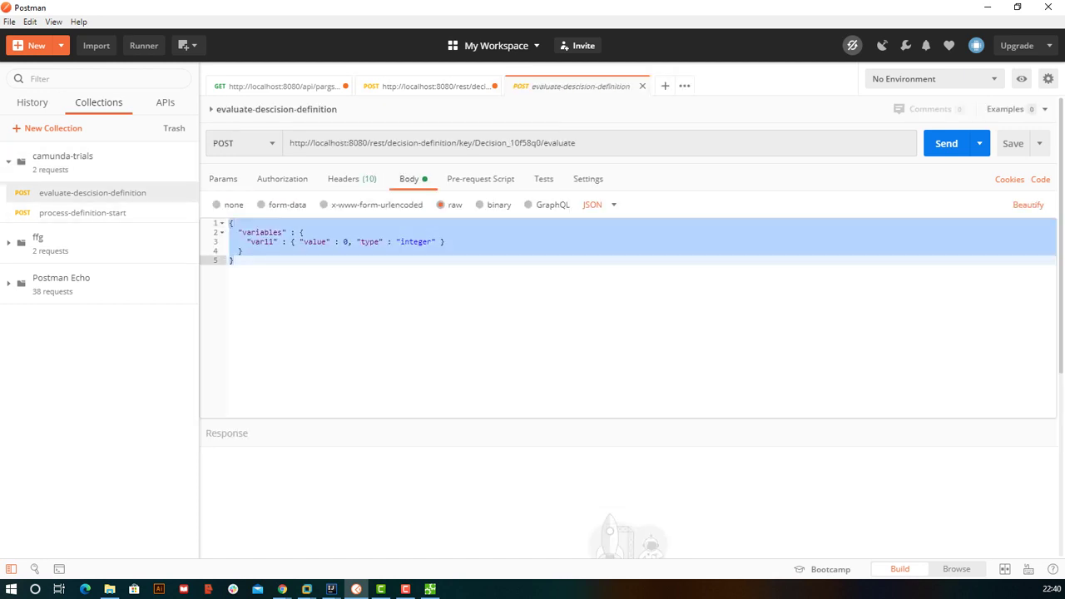
pyautogui.hotkey('ctrl', 'shift', 'Tab')
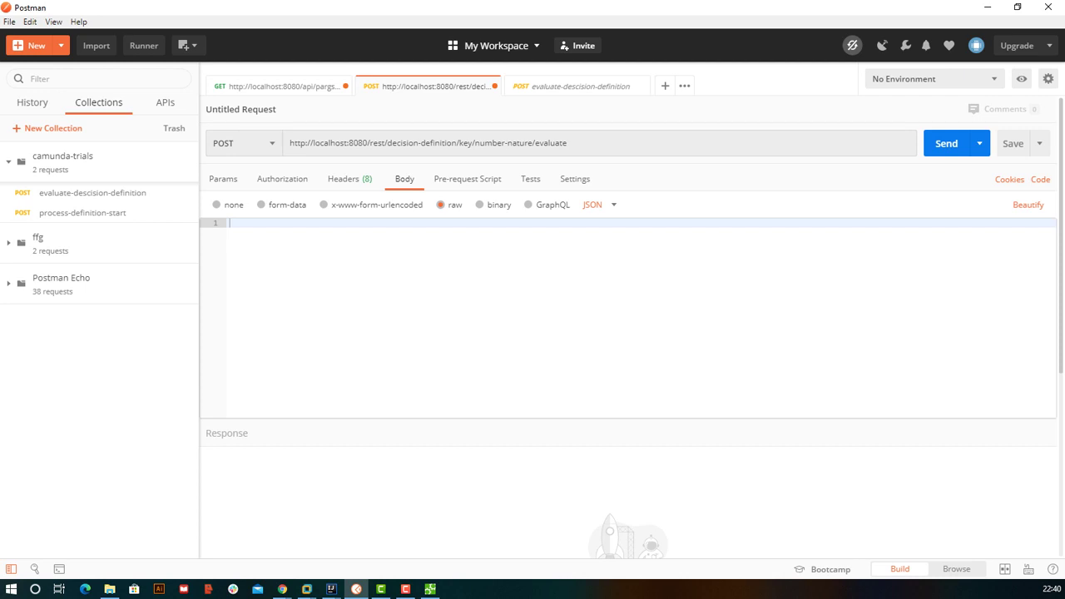
pyautogui.hotkey('ctrl', 'v')
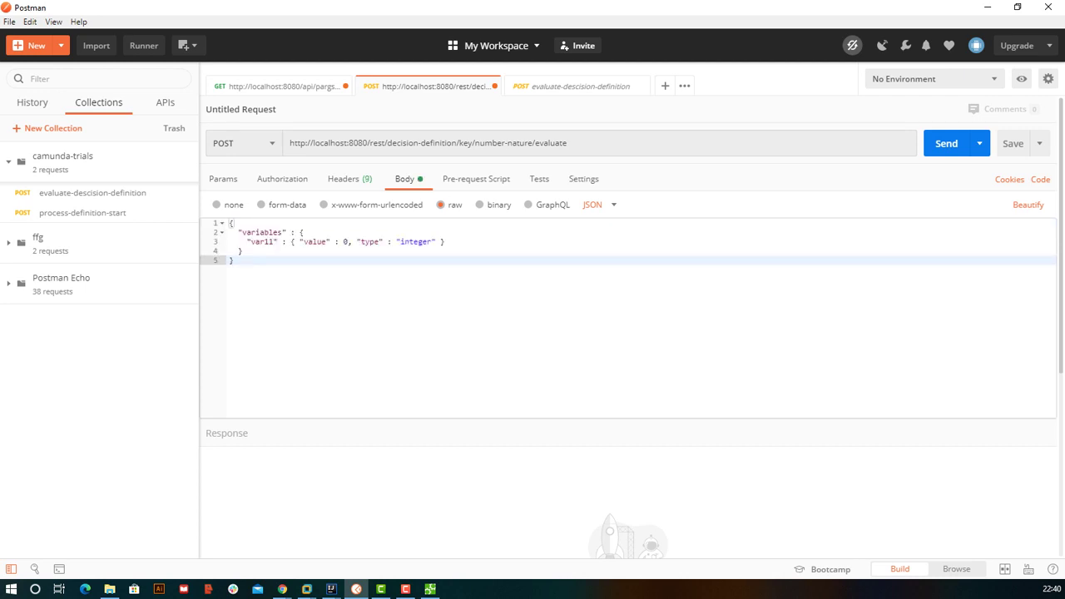
# - Rename the variable var11 to input1, matching the table's input, keeping value 0 as integer
pyautogui.doubleClick(262, 233)
pyautogui.doubleClick(272, 241)
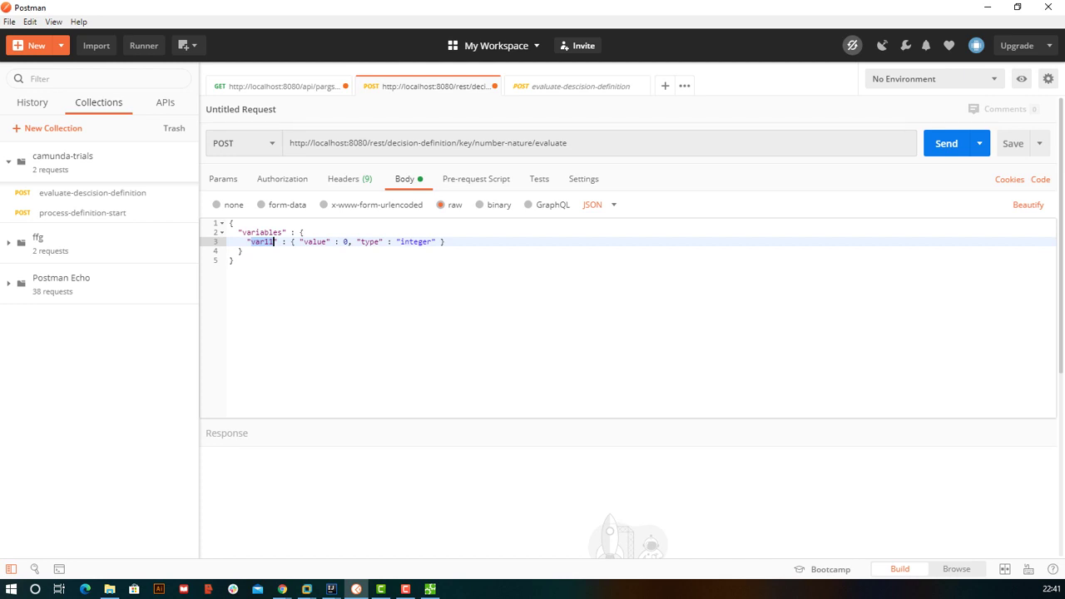
pyautogui.click(430, 589)
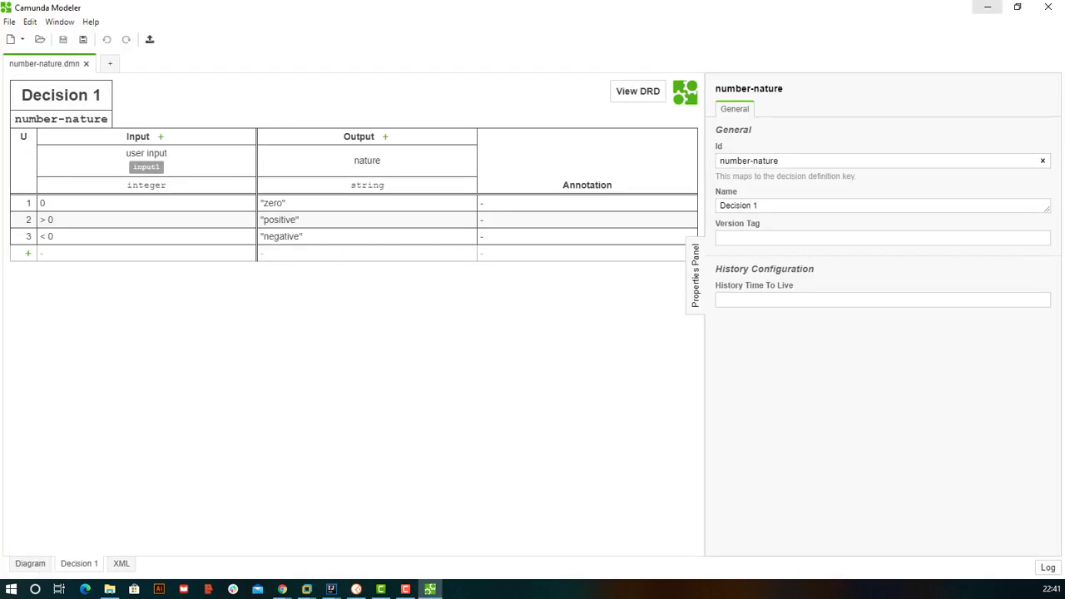
pyautogui.click(988, 8)
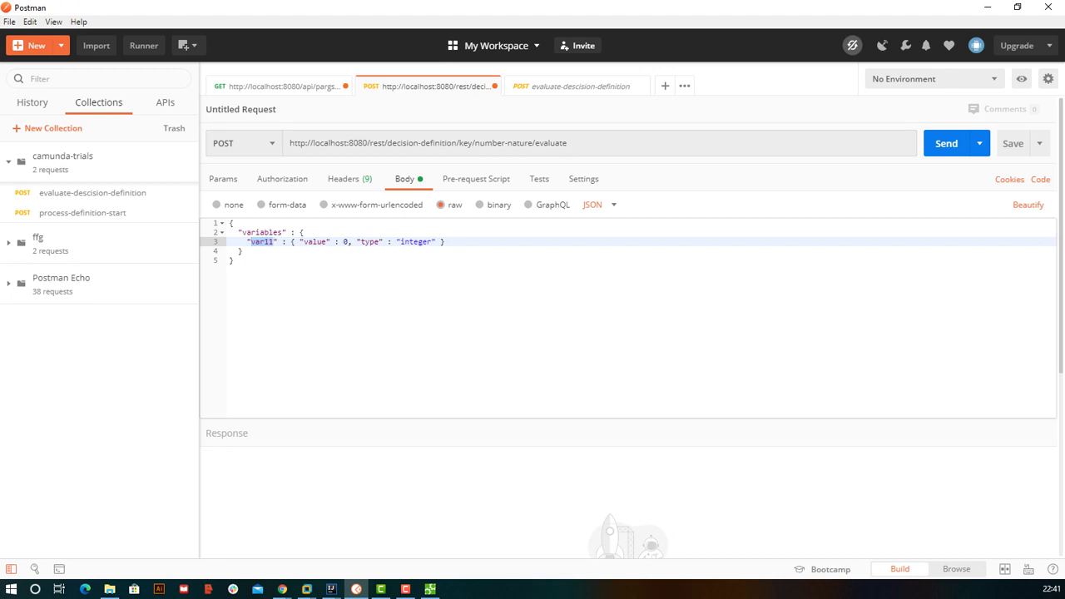
pyautogui.write('input1')
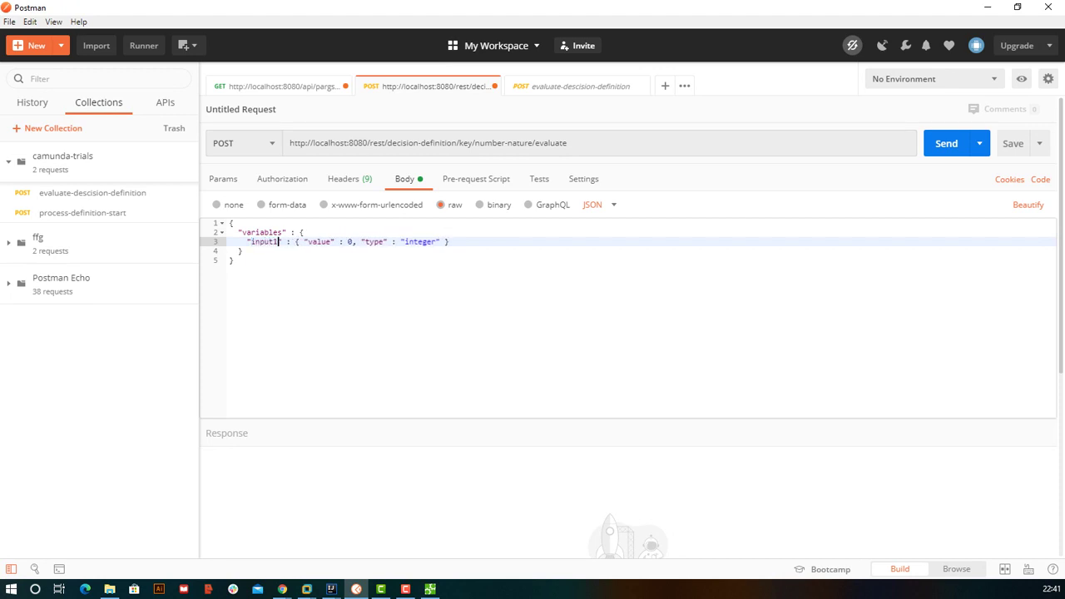
pyautogui.doubleClick(320, 241)
pyautogui.doubleClick(416, 241)
pyautogui.scroll(-3, 406, 242)
# - Send the evaluate request with input1 = 0 and confirm the nature returned is zero
pyautogui.hotkey('ctrl', 'Return')
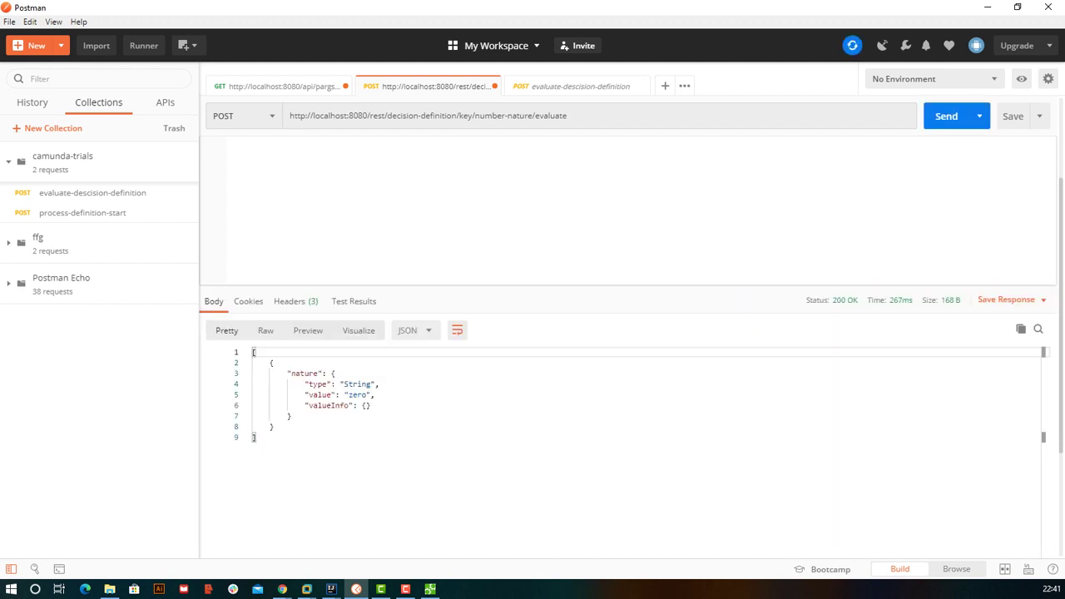
pyautogui.doubleClick(358, 395)
pyautogui.scroll(3, 367, 528)
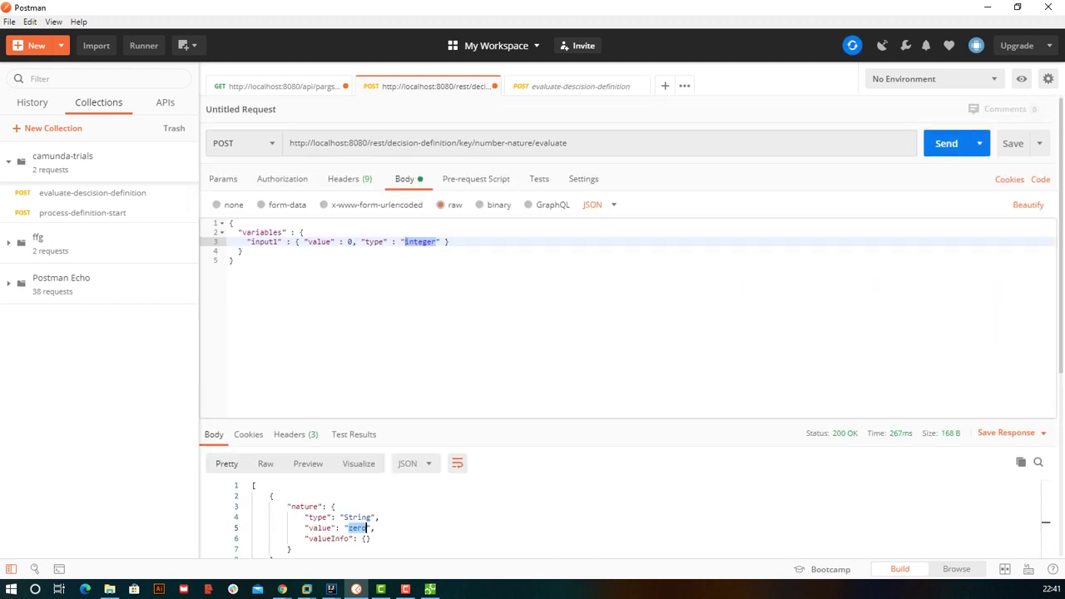
# - Change input1 to 100 and resend, checking the nature comes back positive
pyautogui.click(351, 241)
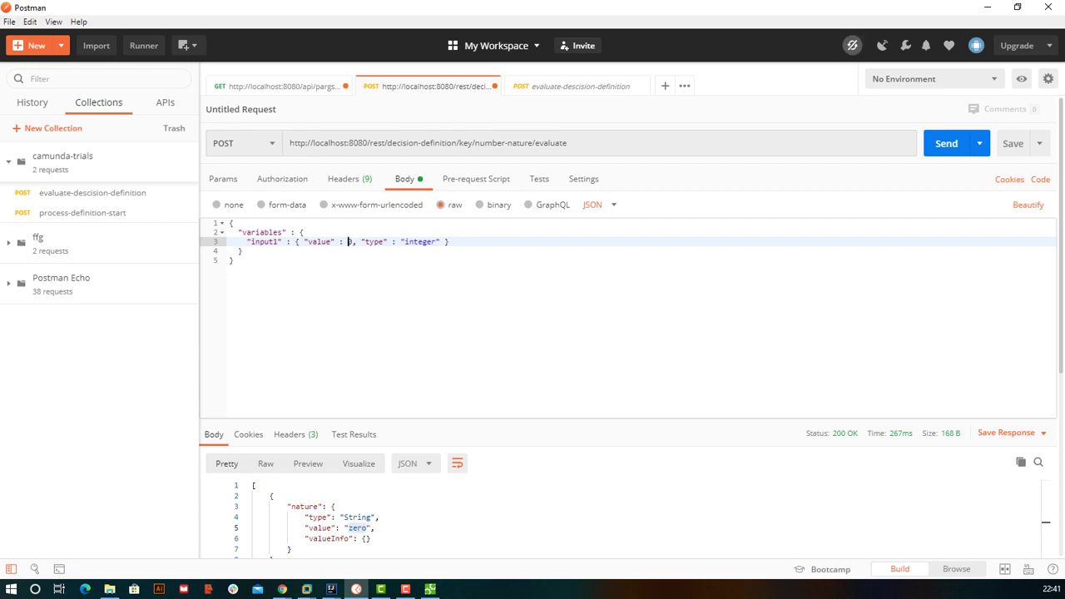
pyautogui.press('BackSpace')
pyautogui.write('100')
pyautogui.click(946, 144)
pyautogui.scroll(-3, 624, 333)
pyautogui.scroll(3, 625, 333)
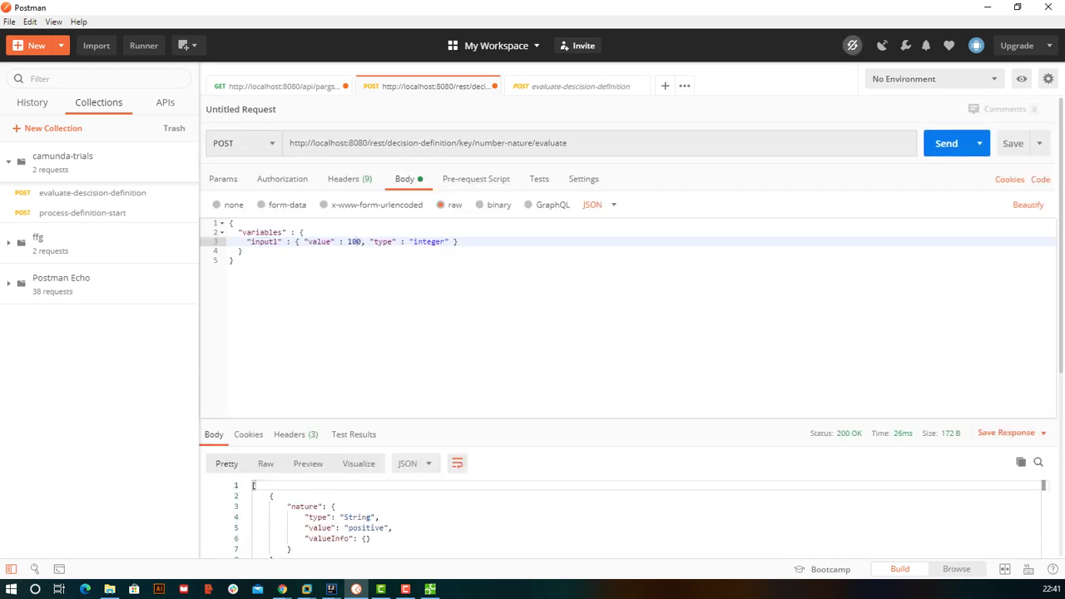
# - Change input1 to -100 and resend, getting nature negative
pyautogui.click(348, 242)
pyautogui.write('-')
pyautogui.hotkey('ctrl', 'Return')
pyautogui.moveTo(457, 142); pyautogui.dragTo(386, 143)
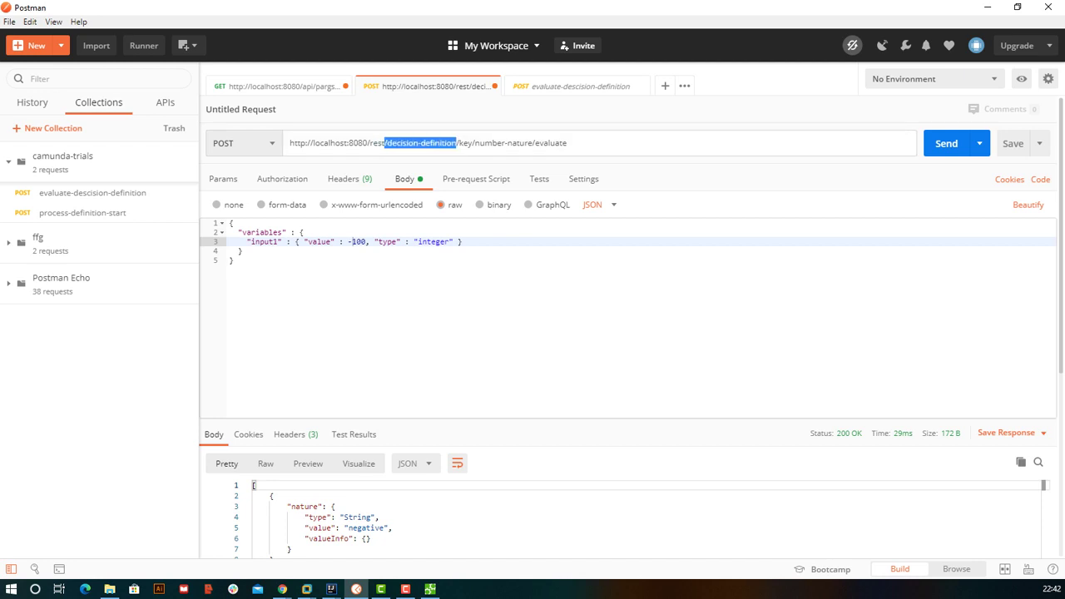
pyautogui.doubleClick(403, 143)
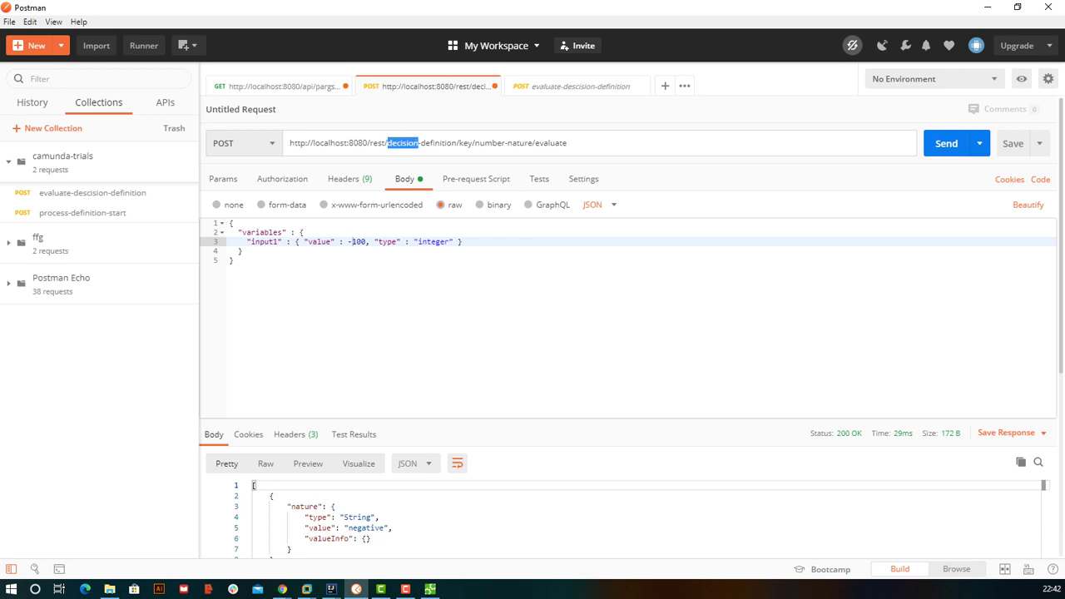